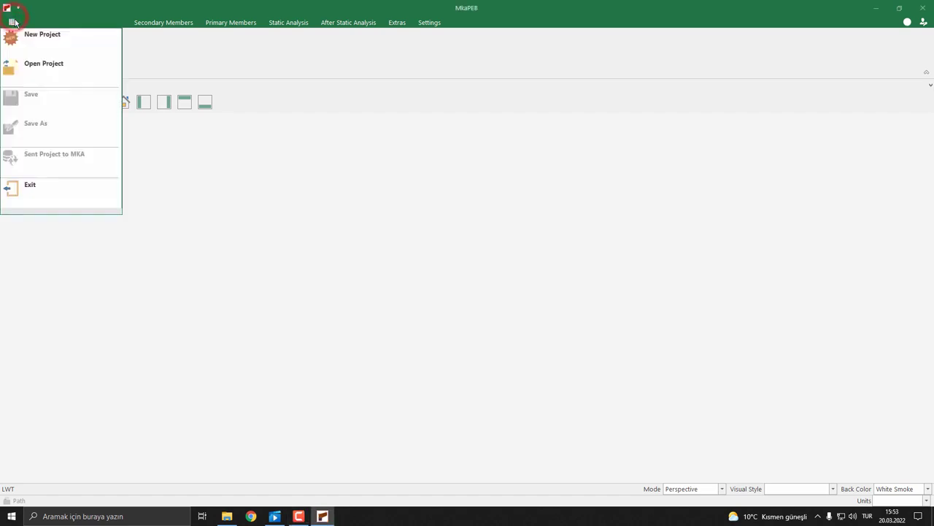
Create a new project directory named Portal Frame Columns and open it
left_click(81, 38)
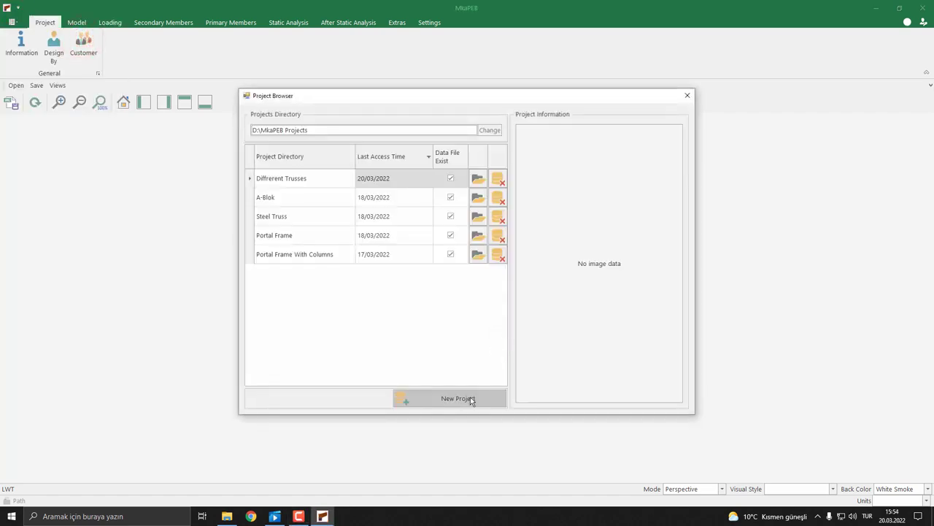
left_click(470, 398)
left_click(302, 180)
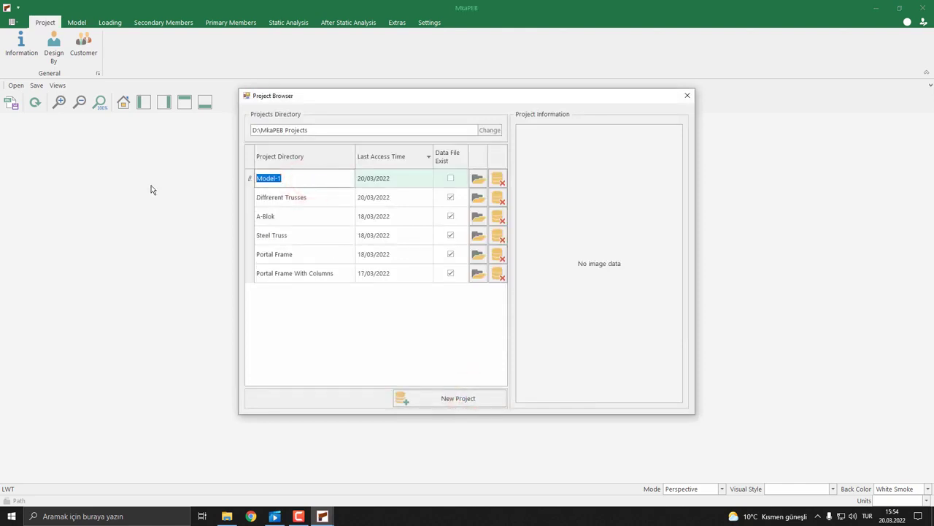
type("Portal Frame Columns")
left_click(479, 179)
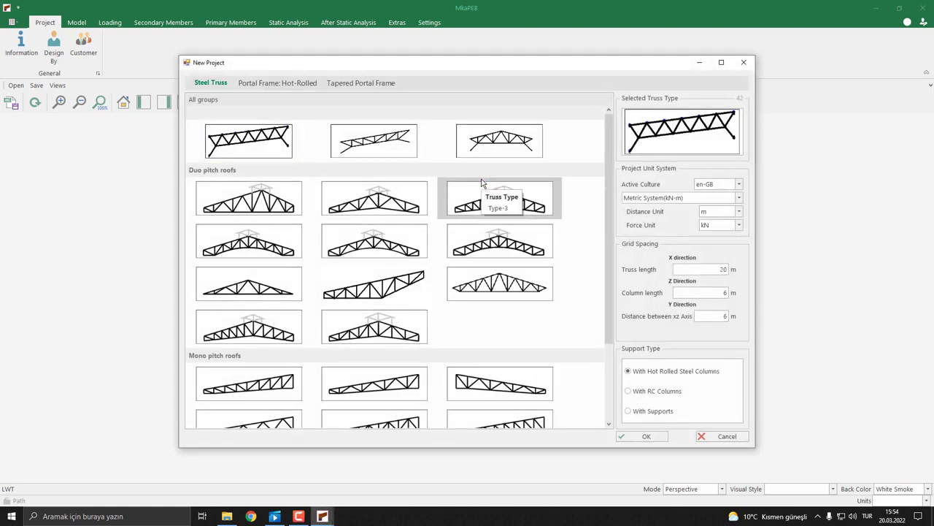
Choose the second duo-pitch hot-rolled portal frame template and create the model with its default grid and hot-rolled steel columns
left_click(309, 85)
left_click(400, 247)
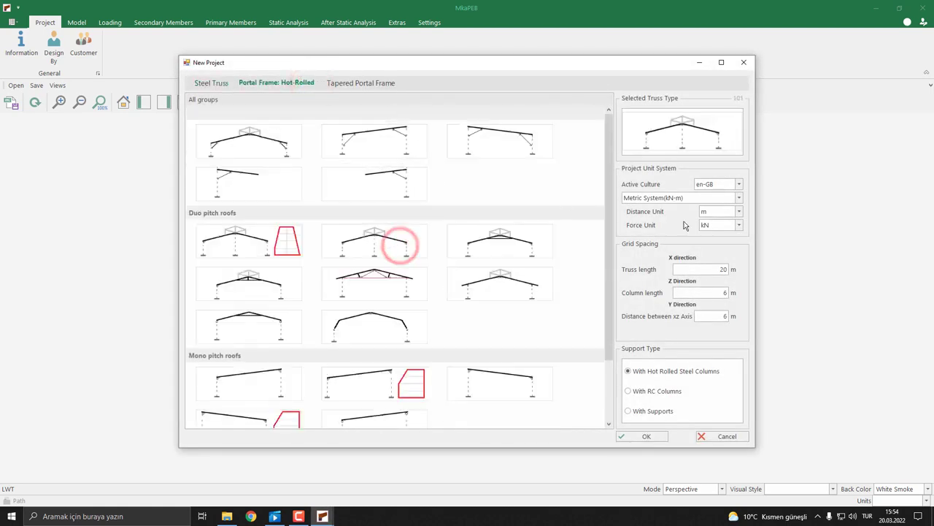
left_click(639, 437)
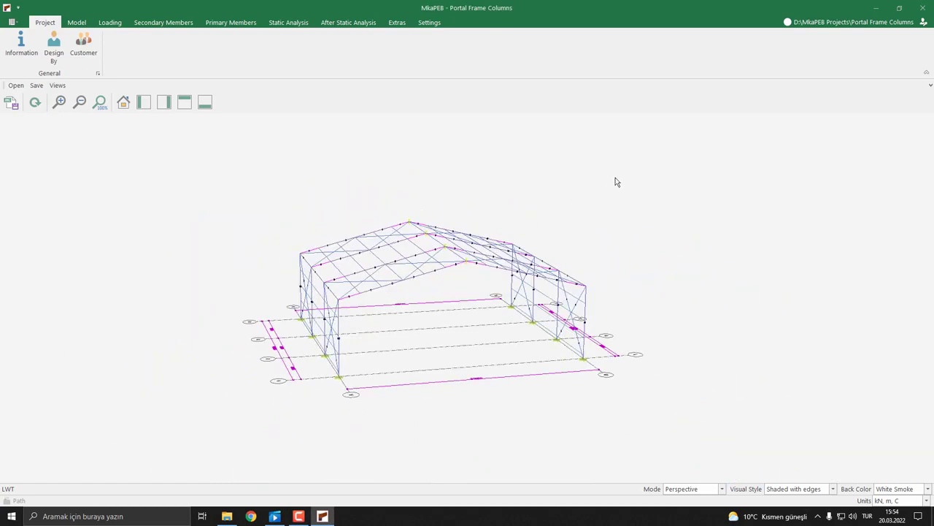
Open the main column cross sections for reference axis xz-2 and select the nodes at 0.0 m and 20.0 m
left_click(232, 24)
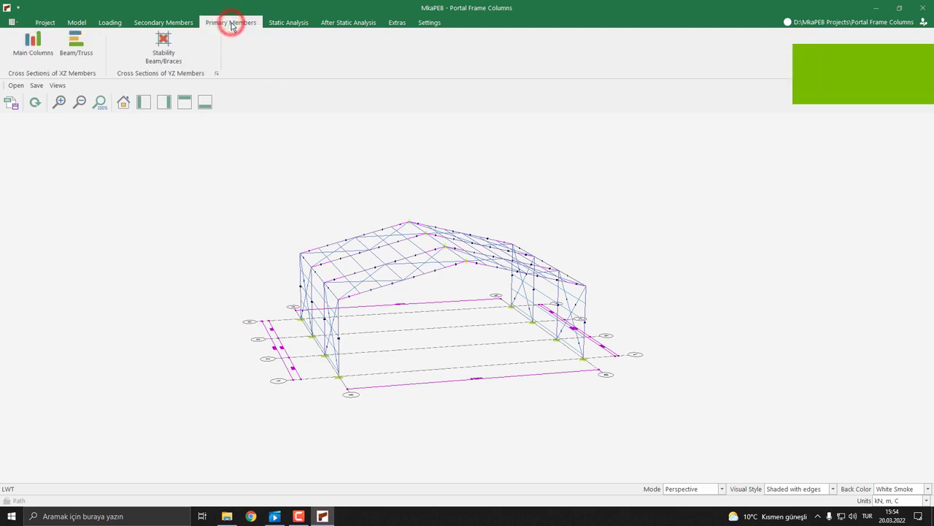
left_click(35, 59)
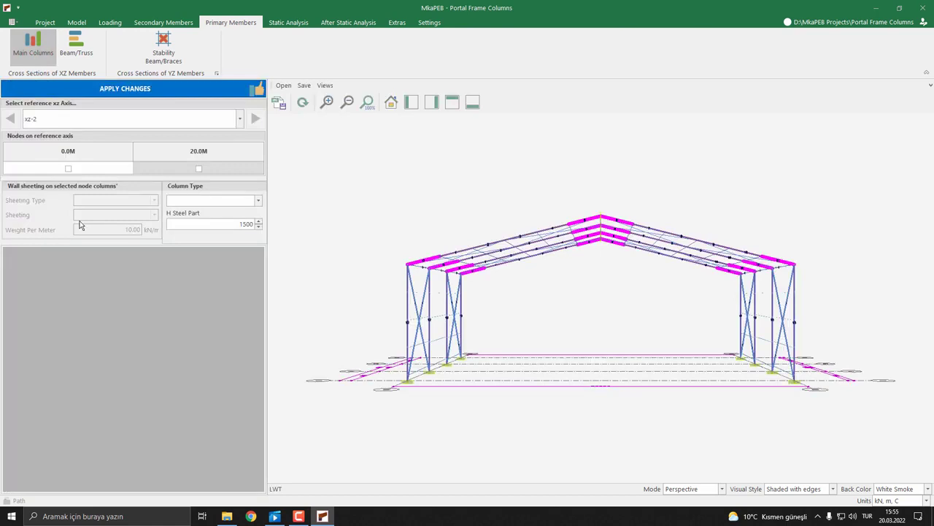
left_click(209, 120)
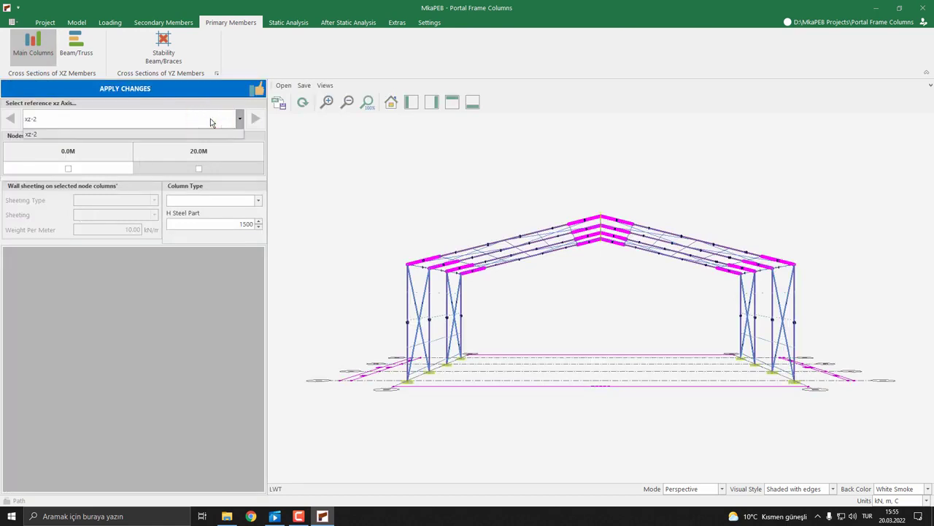
left_click(210, 121)
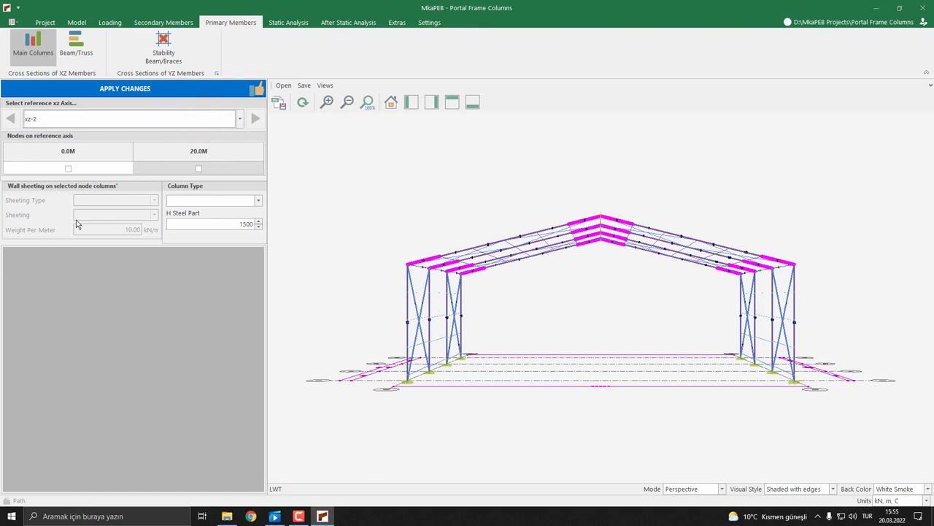
left_click(68, 168)
middle_click_drag(399, 228, 473, 311)
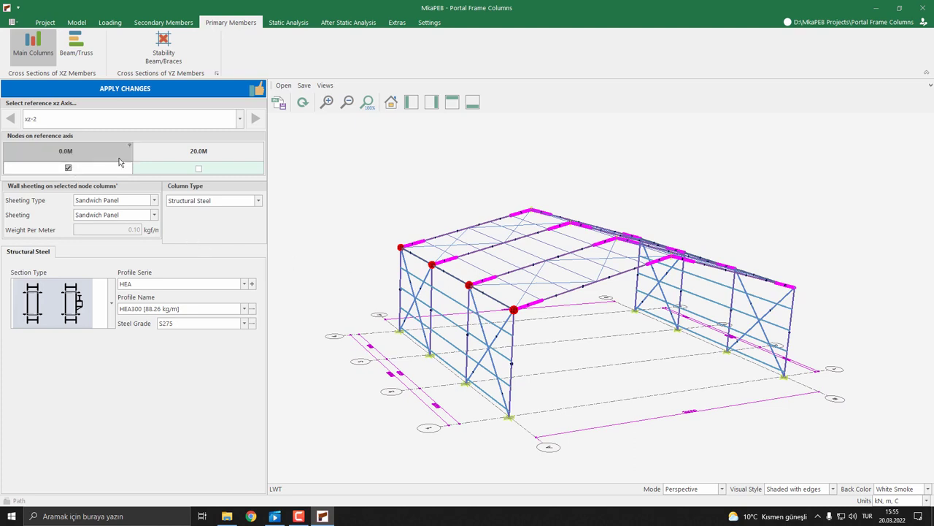
left_click(198, 168)
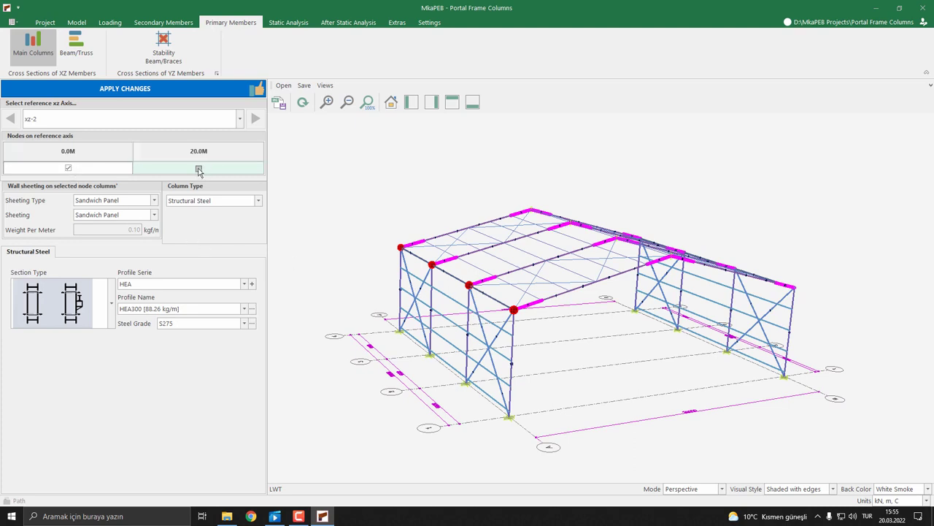
left_click(198, 169)
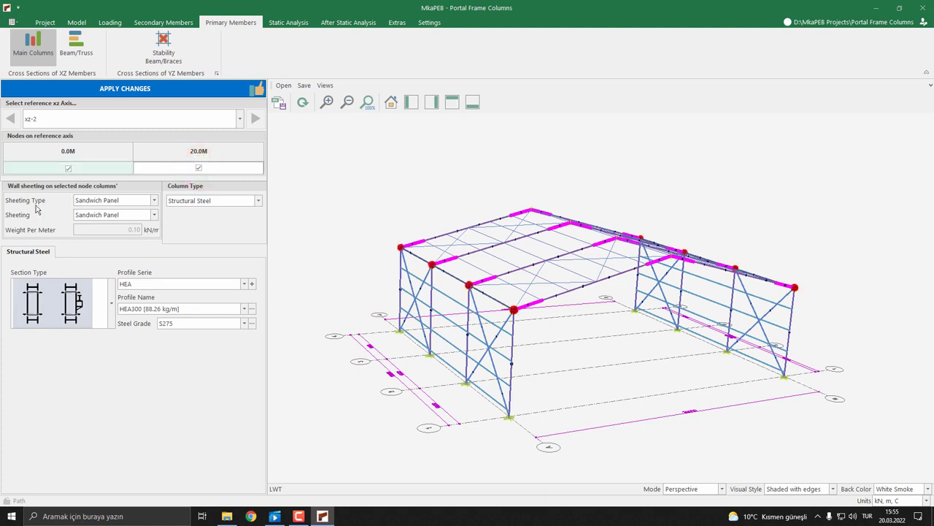
Choose Sandwich Panel as the wall sheeting type and Structural Steel as the column type for the selected nodes
left_click(134, 201)
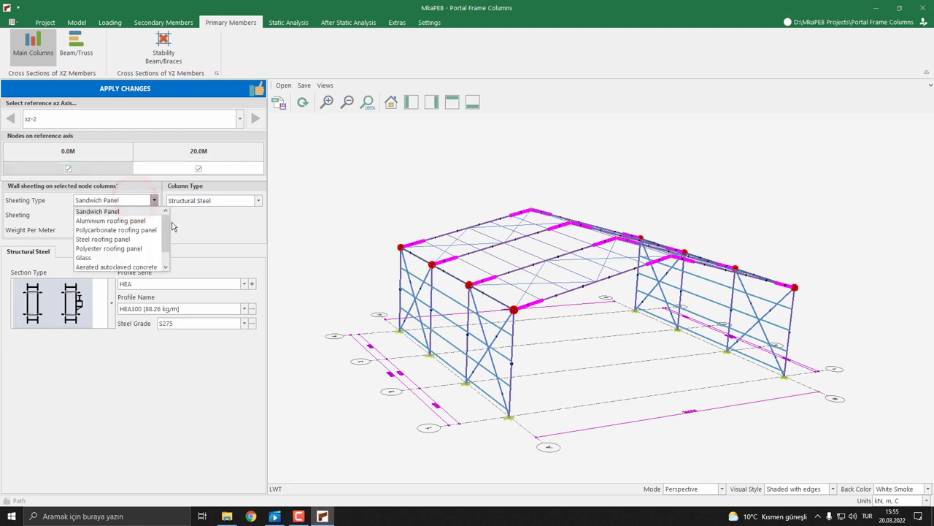
mouse_move(165, 223)
left_mouse_down()
mouse_move(164, 235)
mouse_move(171, 220)
left_mouse_up()
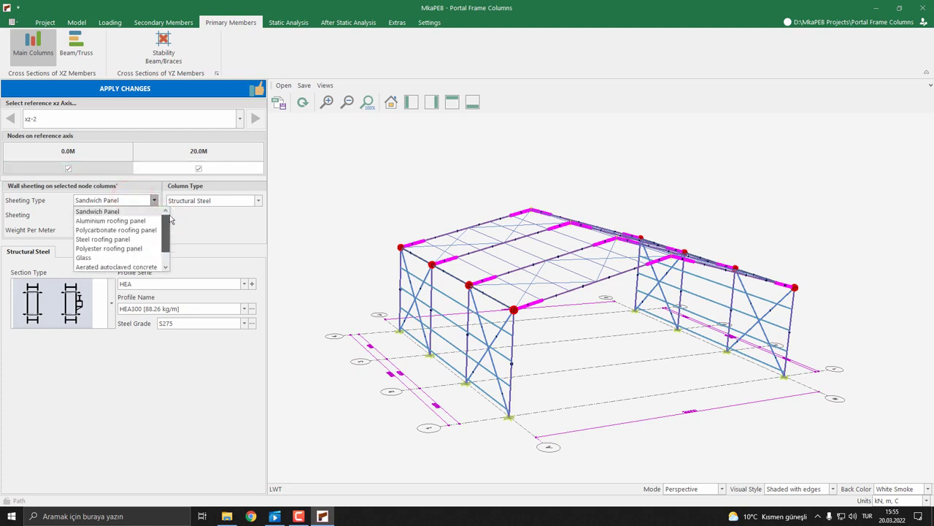
left_click(124, 211)
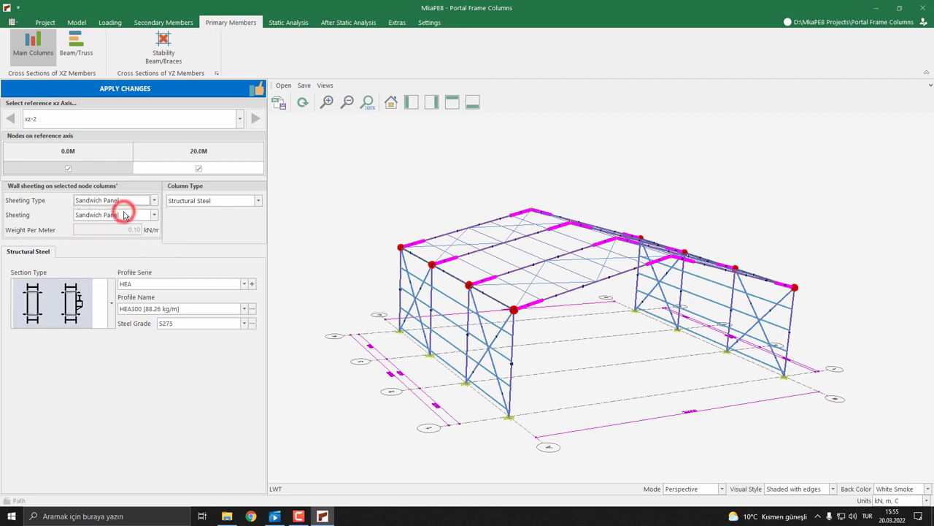
left_click(191, 200)
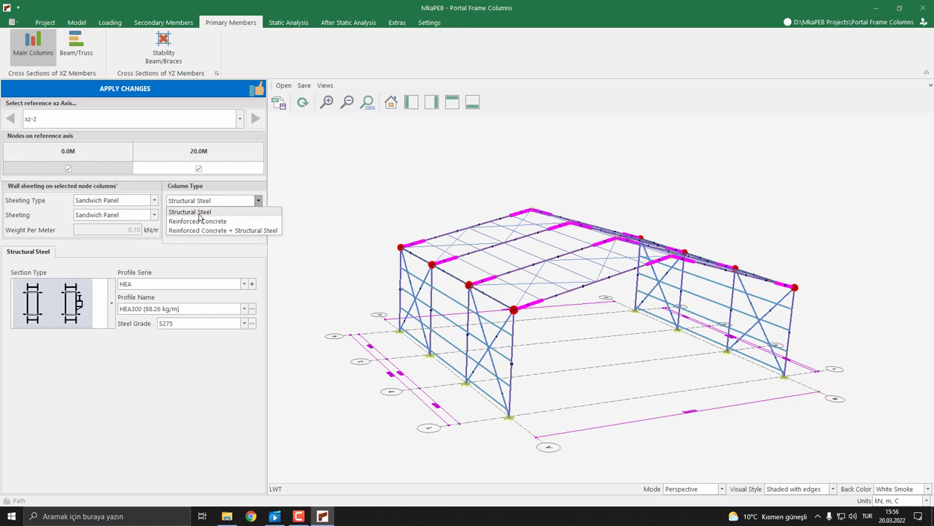
left_click(198, 212)
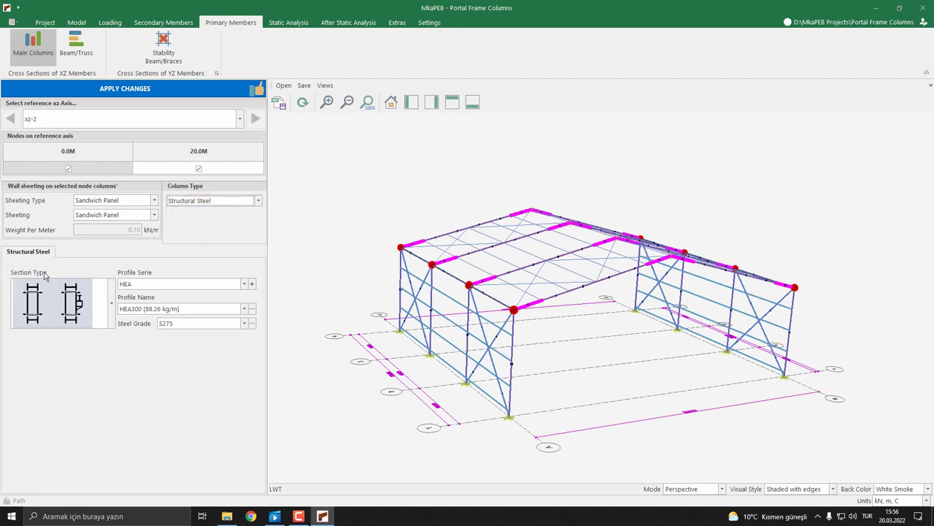
Choose the first section type for the steel columns, assign profile HEB200 from the HEB series, and apply the changes
left_click(108, 304)
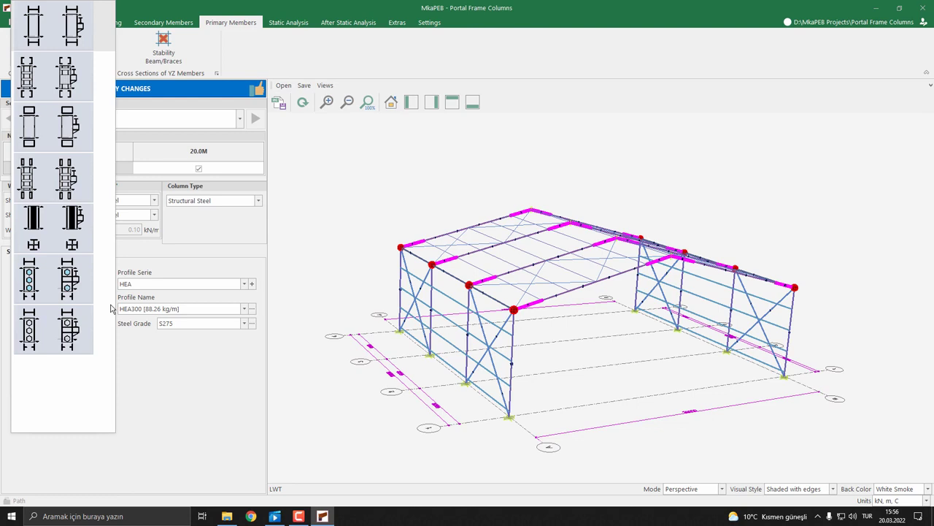
left_click(64, 40)
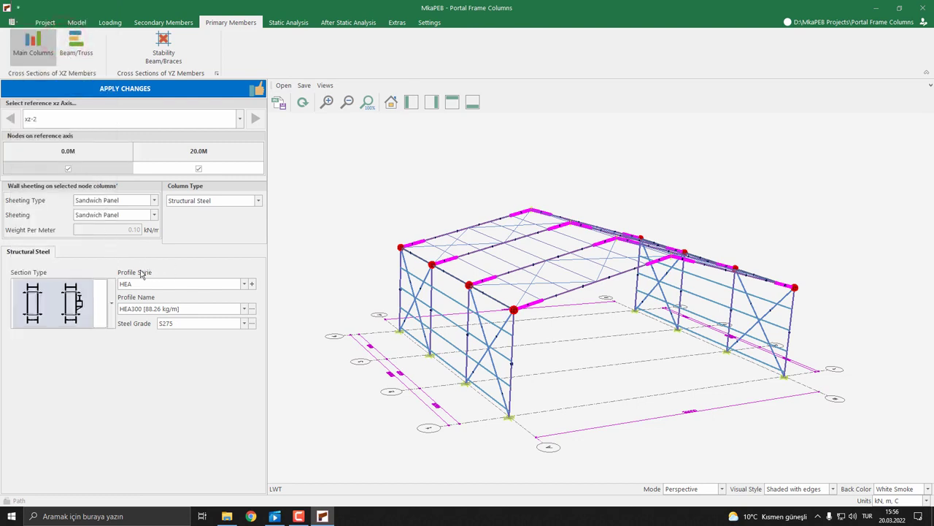
left_click(251, 285)
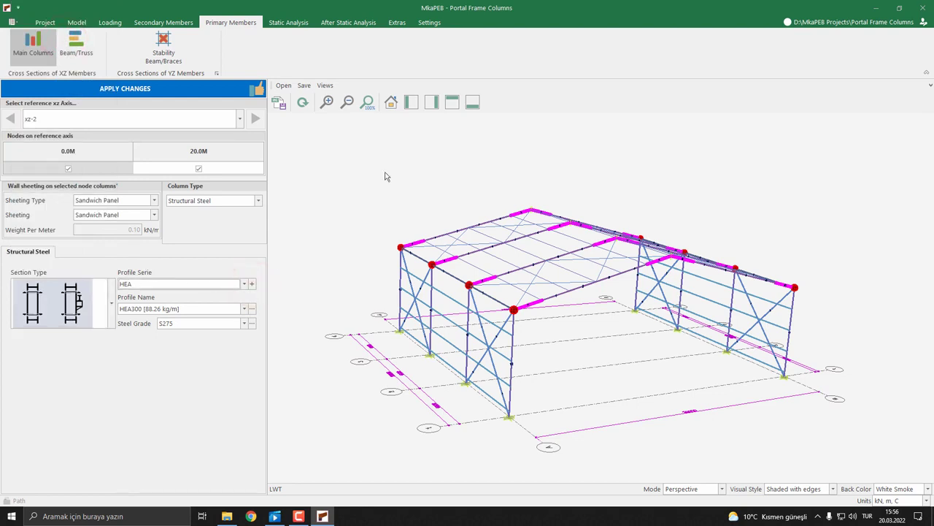
left_click(244, 283)
mouse_move(251, 299)
left_mouse_down()
mouse_move(251, 343)
mouse_move(250, 305)
left_mouse_up()
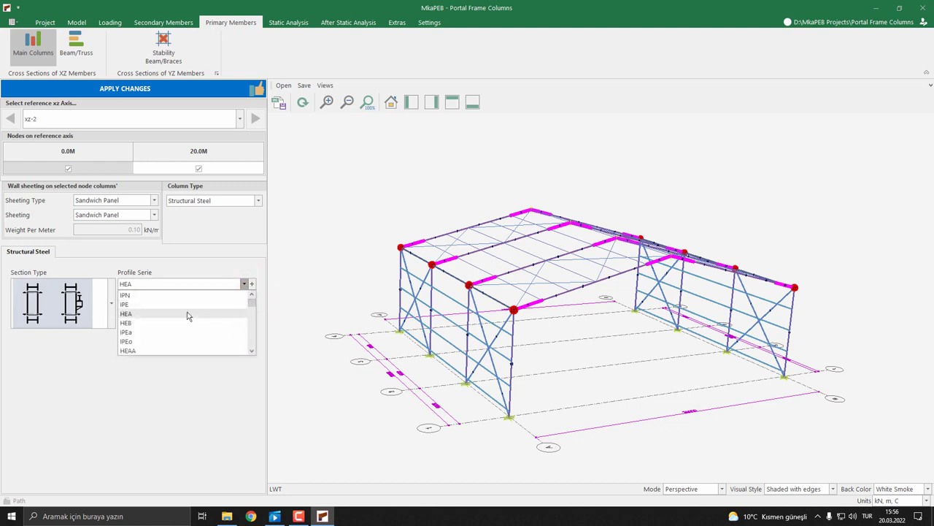
left_click(135, 324)
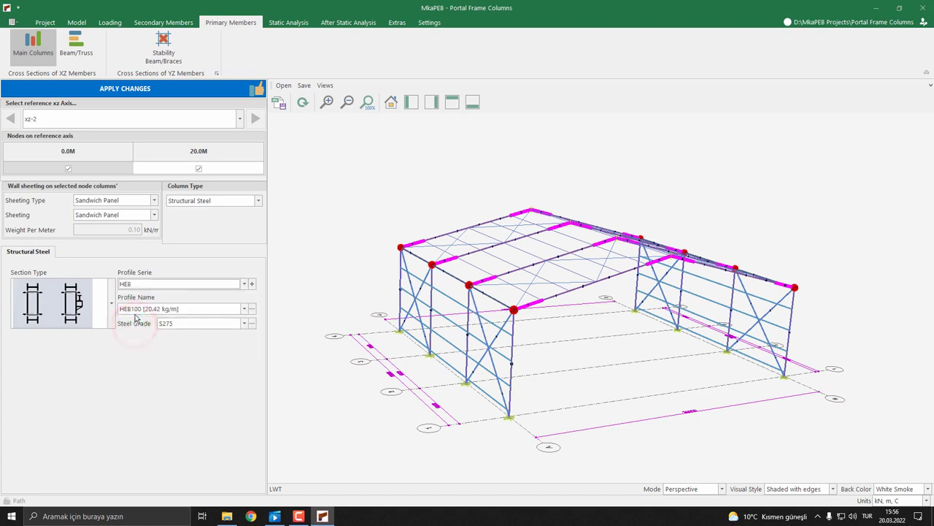
left_click(245, 310)
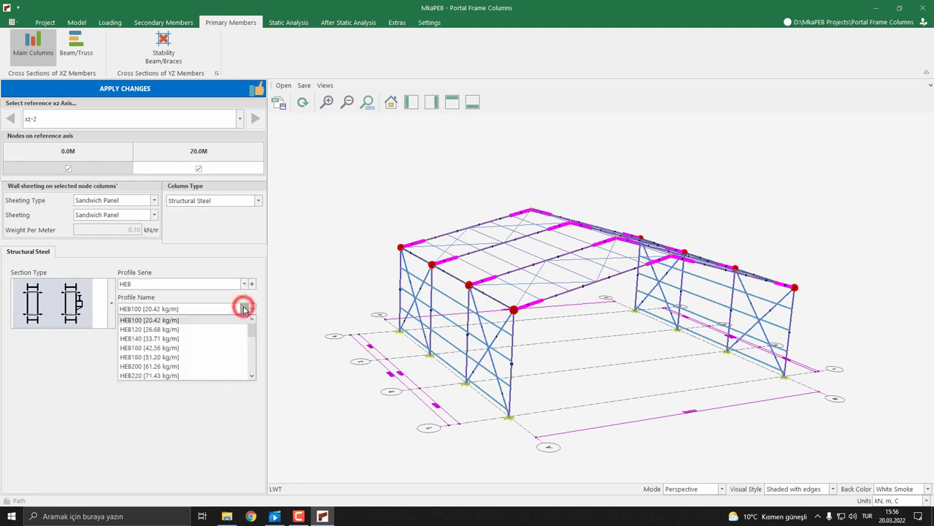
left_click(176, 367)
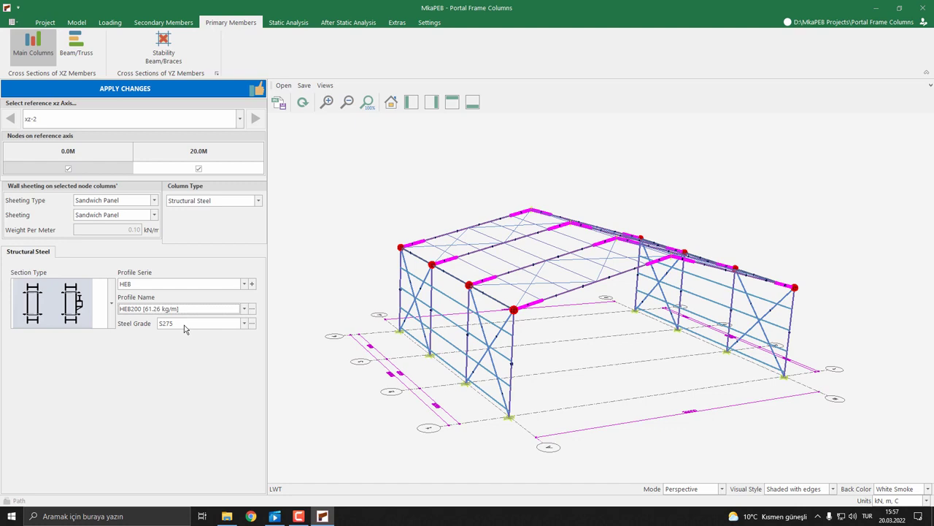
left_click(121, 94)
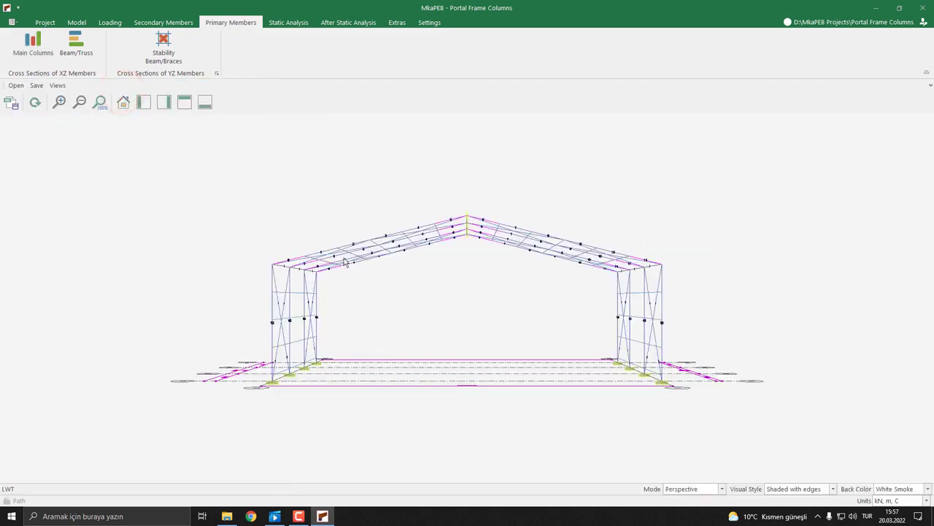
Examine the column profiles in the xz-2 frame cross-section drawing under Cost Estimation, and close that window
middle_click_drag(263, 248, 307, 266)
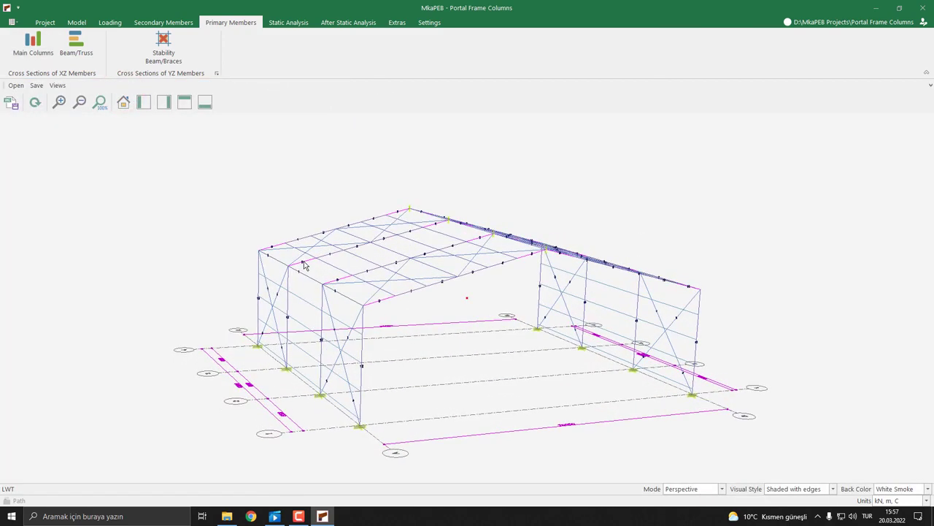
left_click(365, 22)
left_click(68, 53)
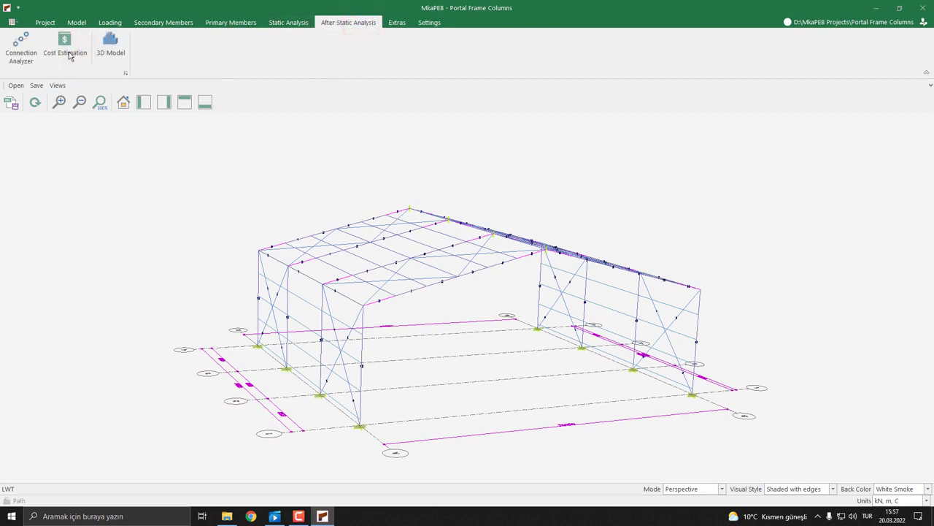
left_click(166, 48)
left_click(175, 61)
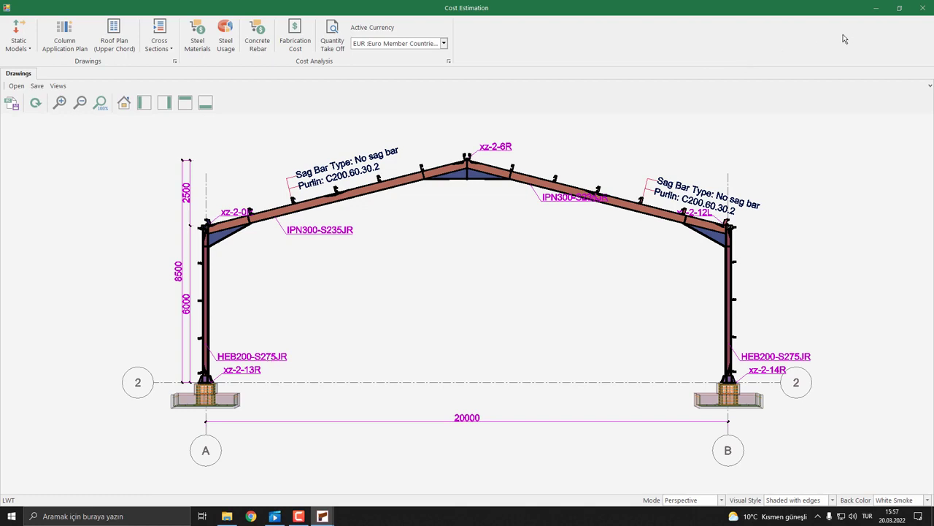
left_click(923, 7)
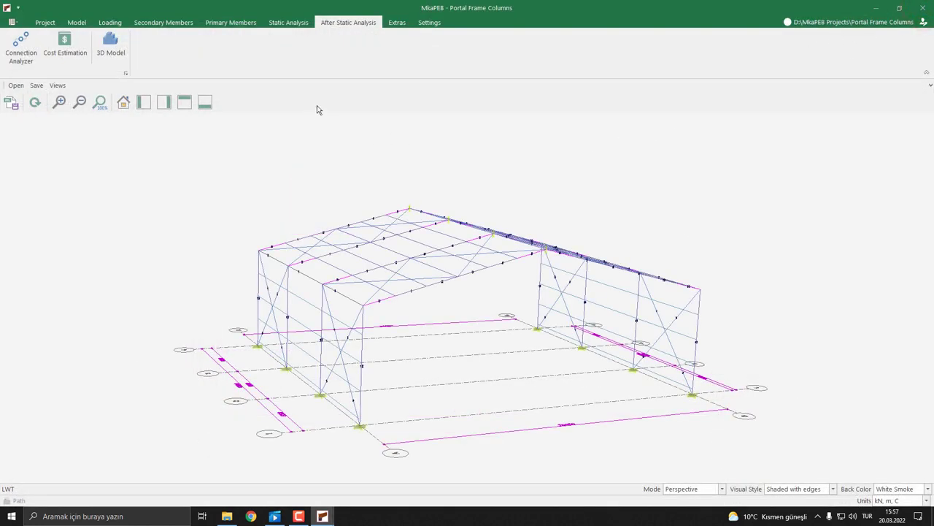
Reopen the main column settings, select the nodes at 0.0 m and 20.0 m, and change the column type to Reinforced Concrete
left_click(231, 24)
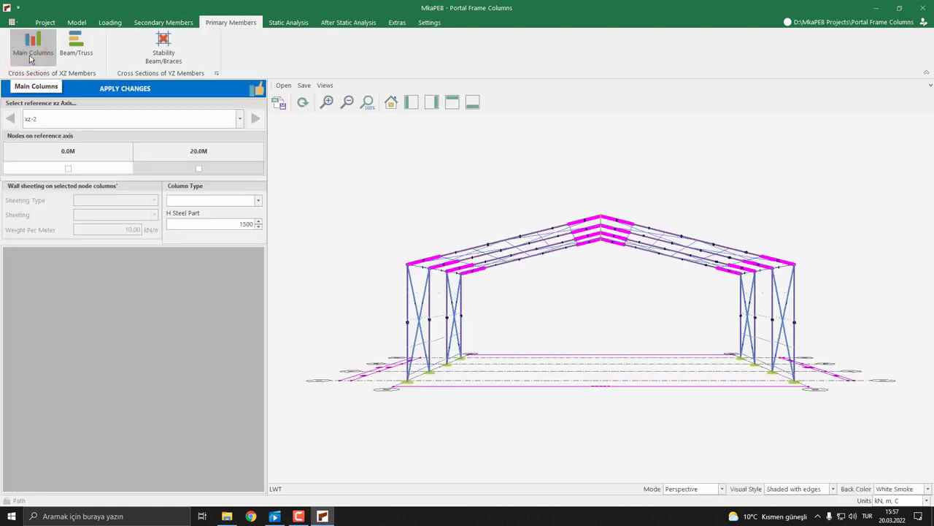
left_click(68, 168)
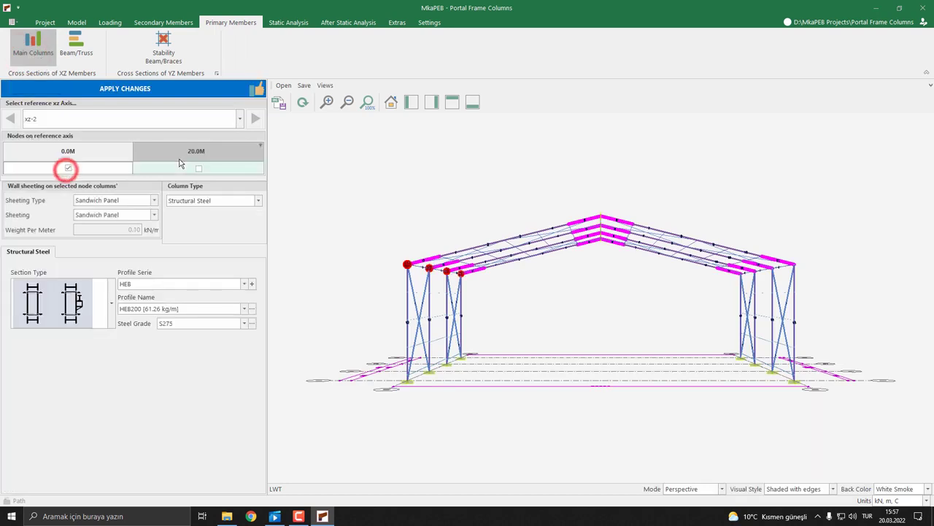
left_click(175, 166)
left_click(198, 168)
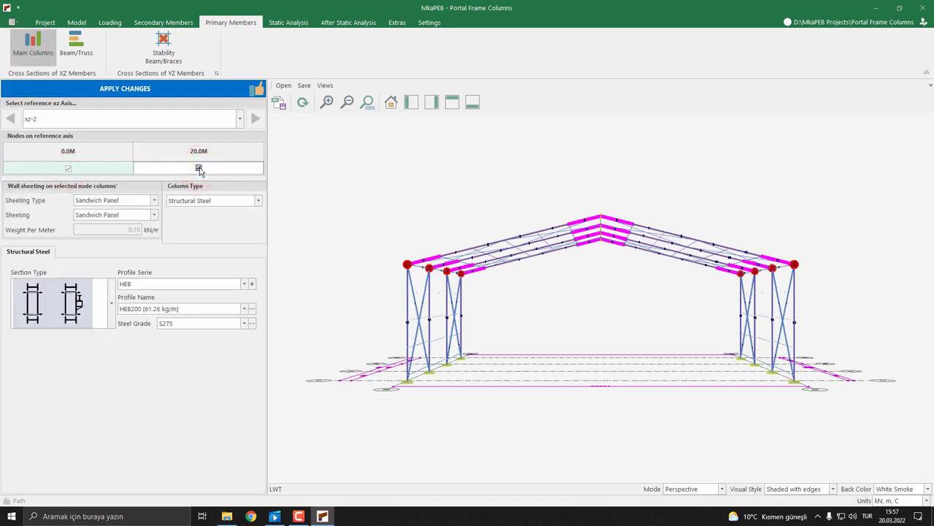
left_click(222, 200)
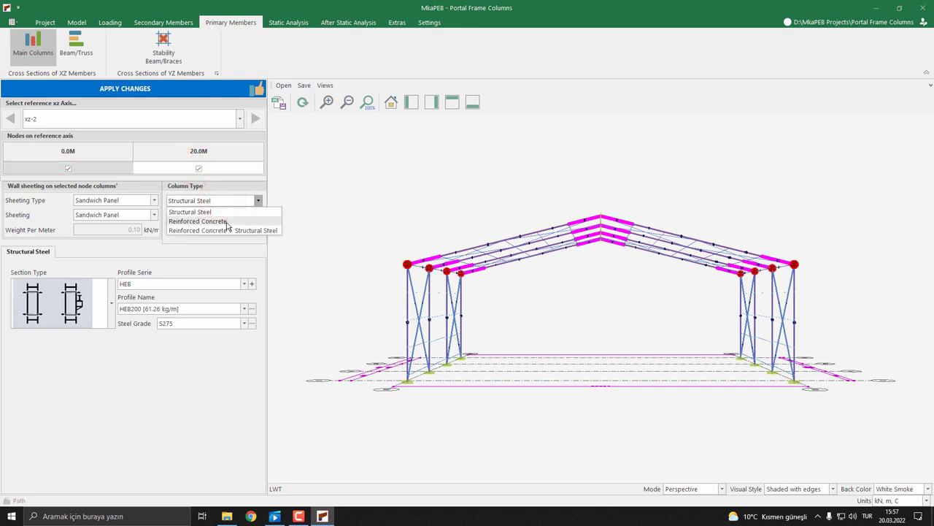
left_click(226, 221)
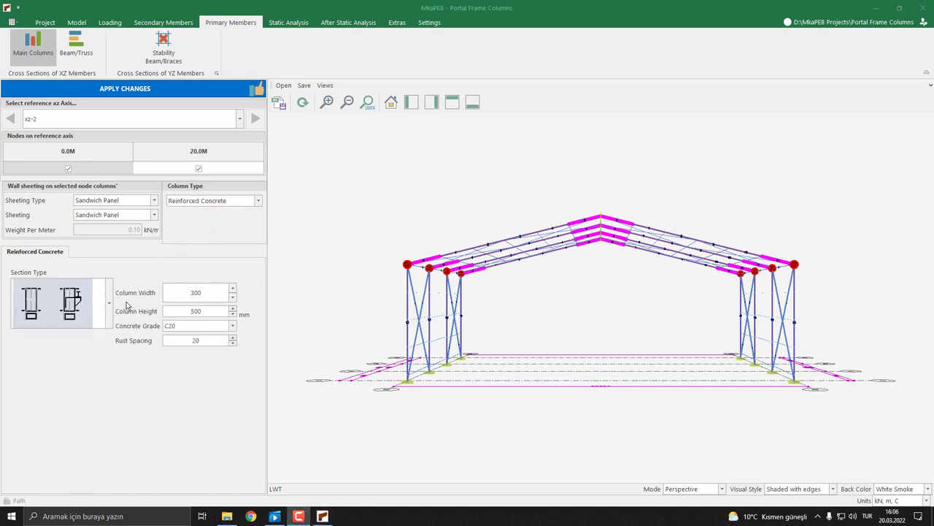
Set the concrete columns' width to 500 mm, concrete grade to C30 and rust spacing to 30 mm, and apply the changes
double_click(210, 292)
type("500.")
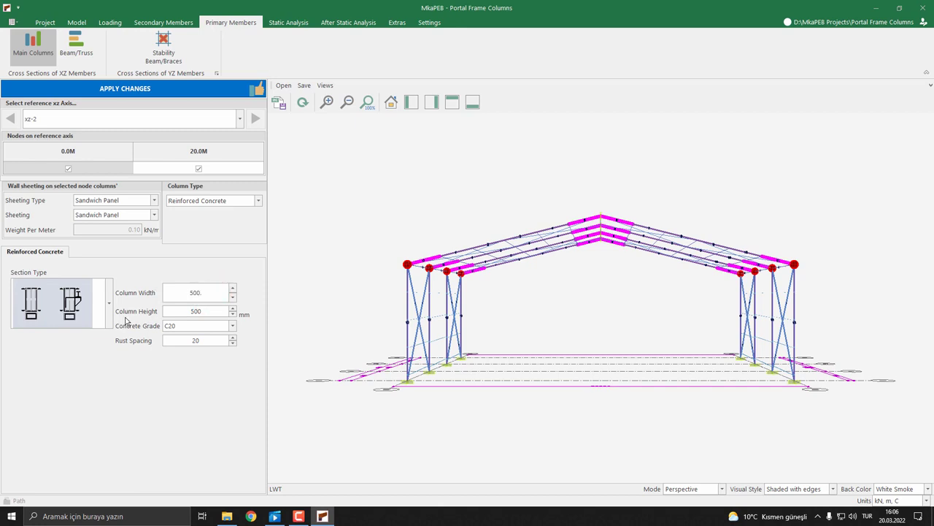
left_click(232, 326)
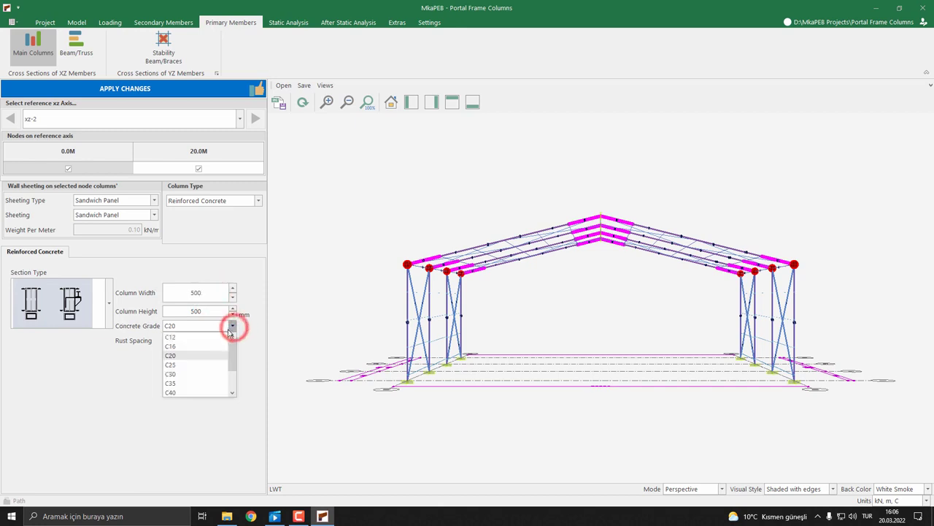
left_click(191, 373)
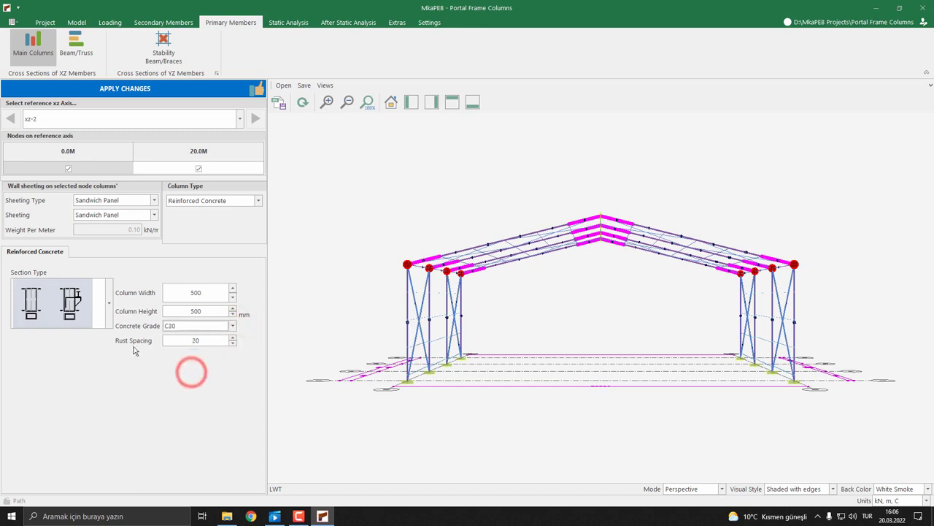
double_click(198, 340)
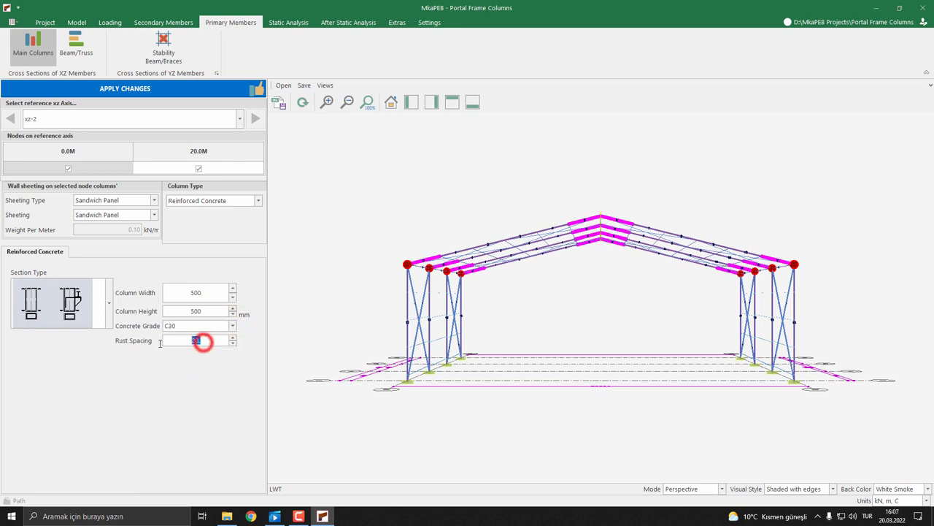
type("30.")
left_click(142, 92)
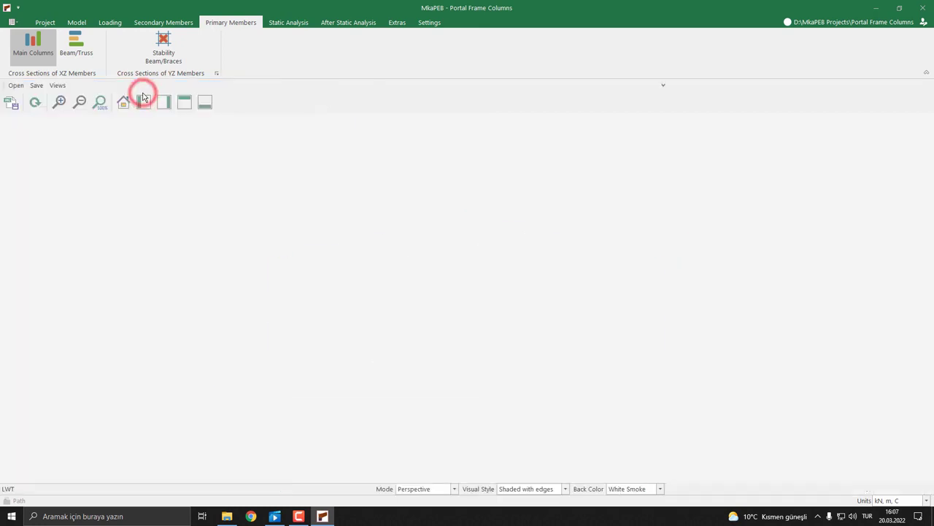
Examine the reinforced concrete columns in the xz-2 frame cross-section drawing under Cost Estimation, and close that window
middle_click_drag(320, 219, 372, 235)
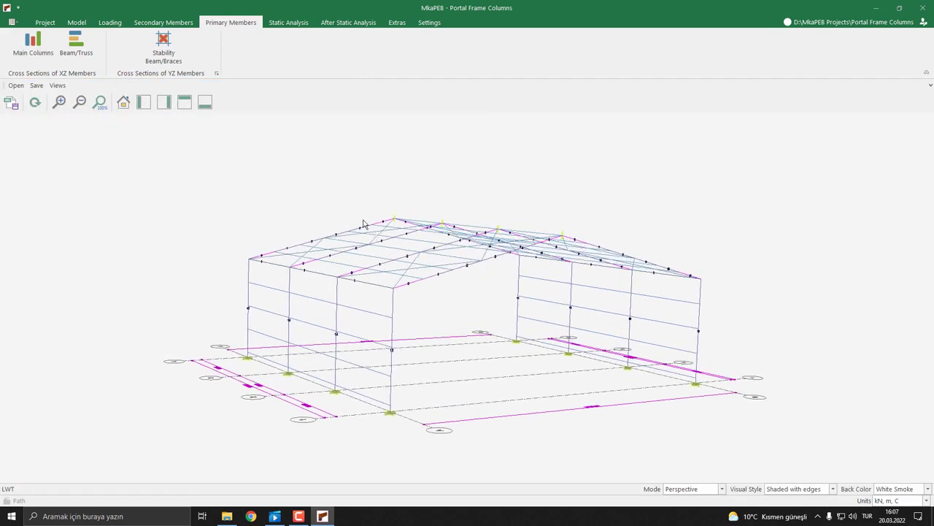
left_click(348, 26)
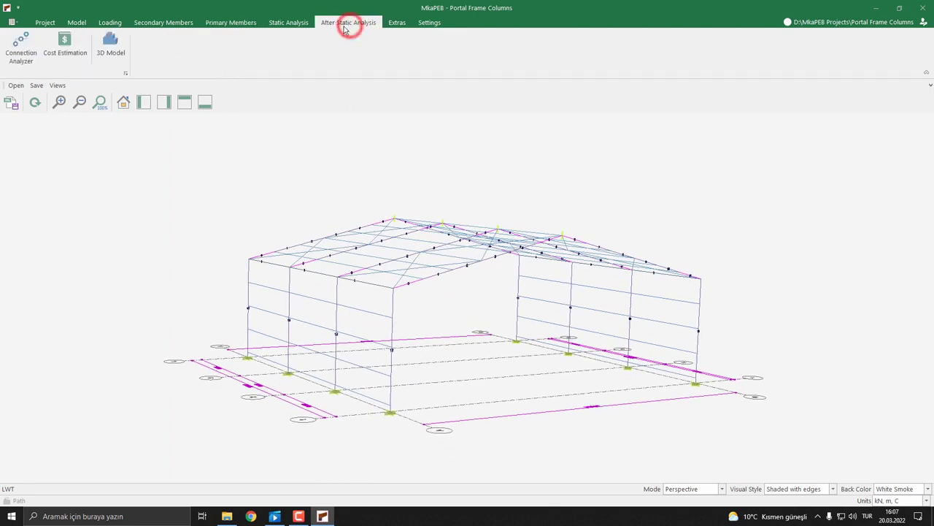
left_click(65, 45)
left_click(165, 52)
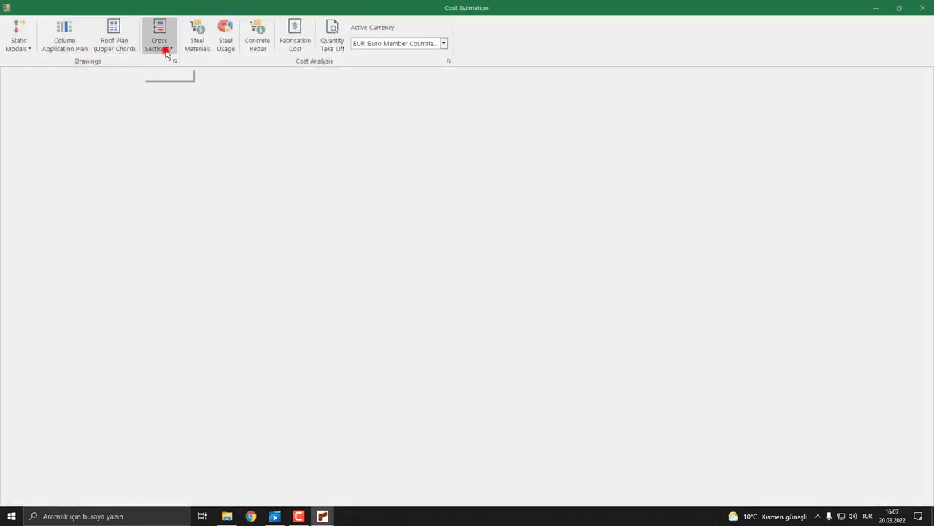
left_click(171, 60)
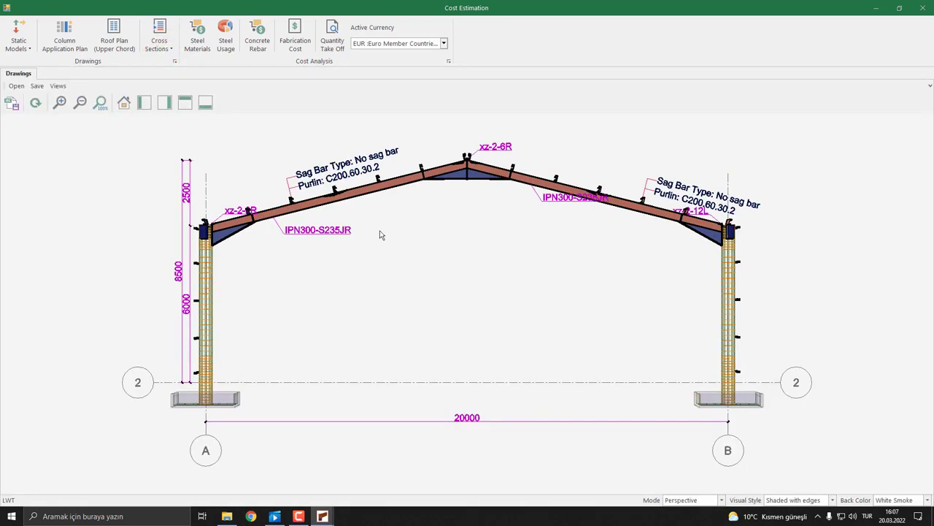
left_click(922, 13)
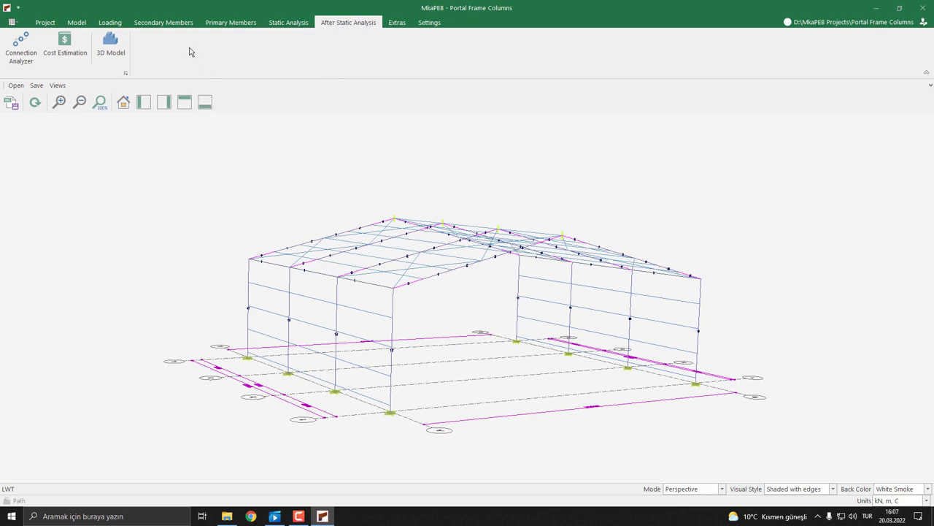
Reopen the main column settings for both nodes, choose Reinforced Concrete + Structural Steel as column type, and set H Steel Part to 2000
left_click(229, 22)
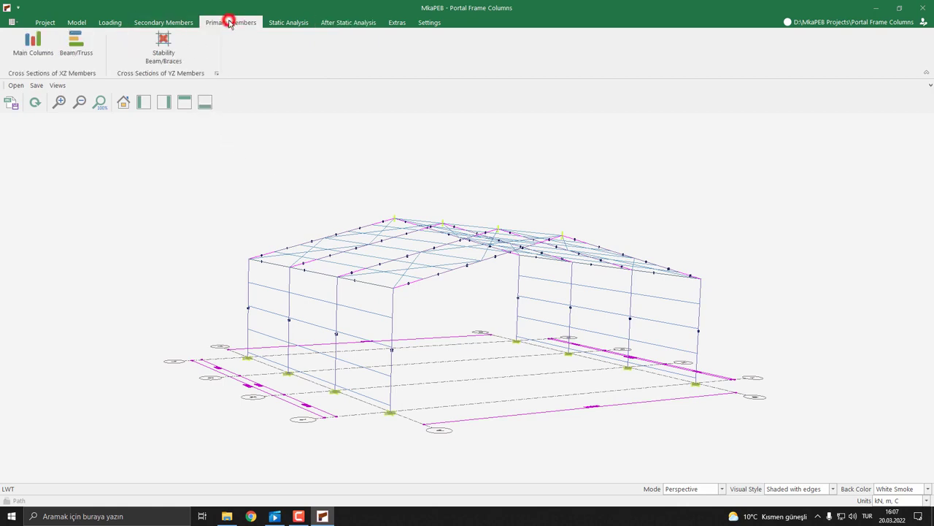
left_click(28, 56)
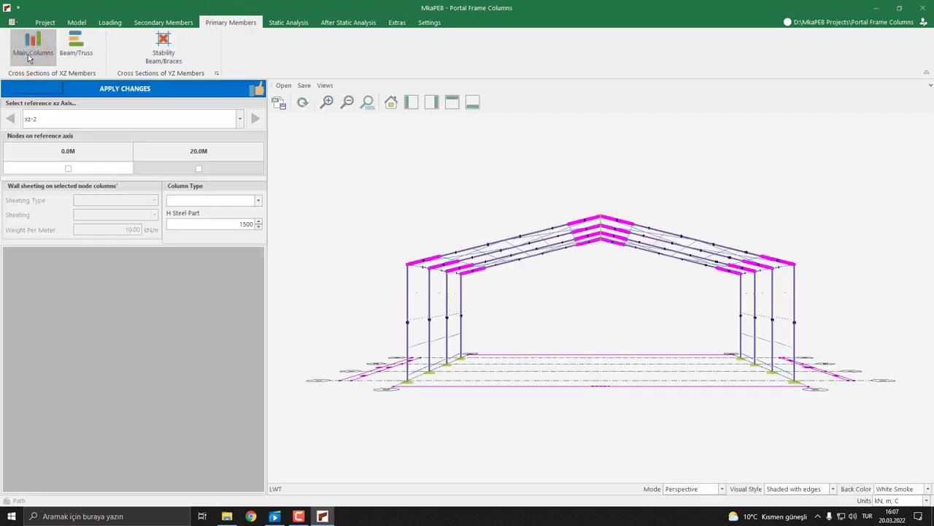
left_click(66, 168)
left_click(198, 168)
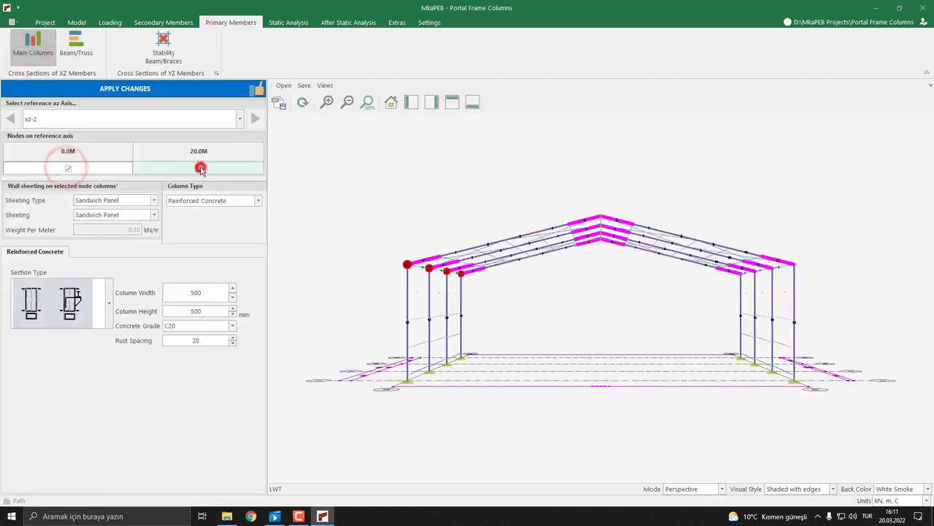
left_click(222, 201)
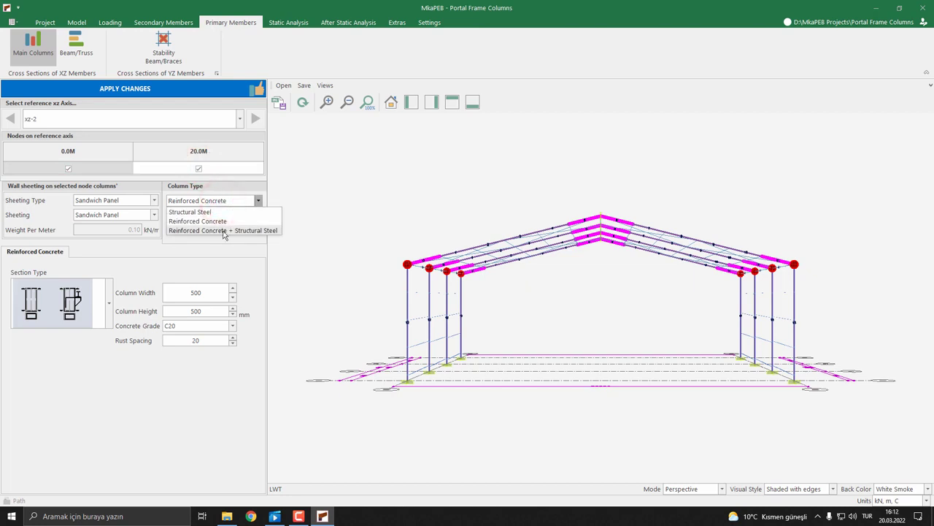
left_click(216, 232)
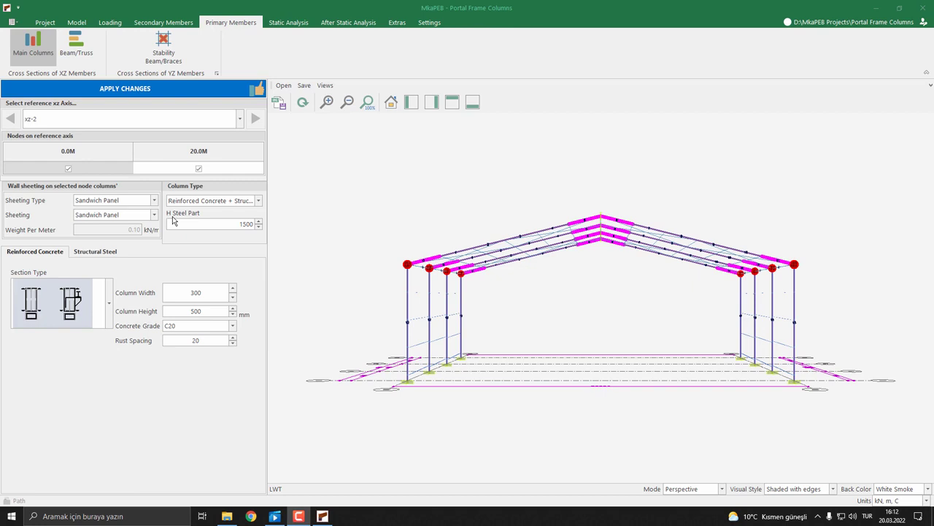
left_click(225, 223)
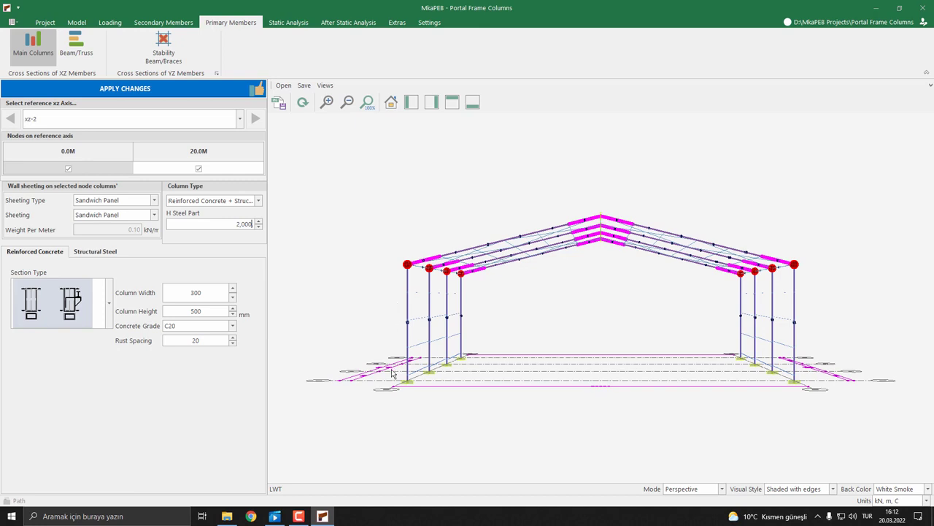
Set the composite columns' concrete part to 500 mm width, grade C30 and 30 mm rust spacing
left_click(201, 292)
type("50")
left_click(191, 292)
type("50")
left_click(192, 327)
left_click(178, 375)
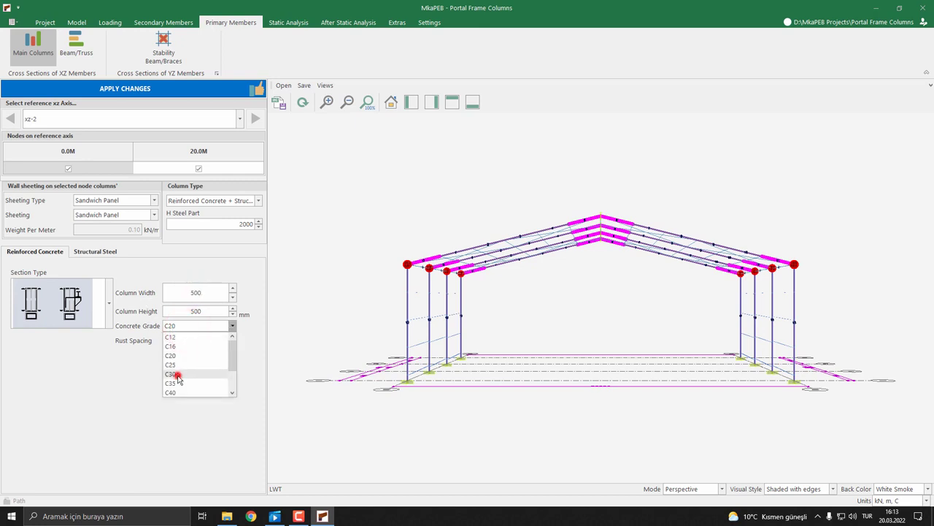
left_click(189, 341)
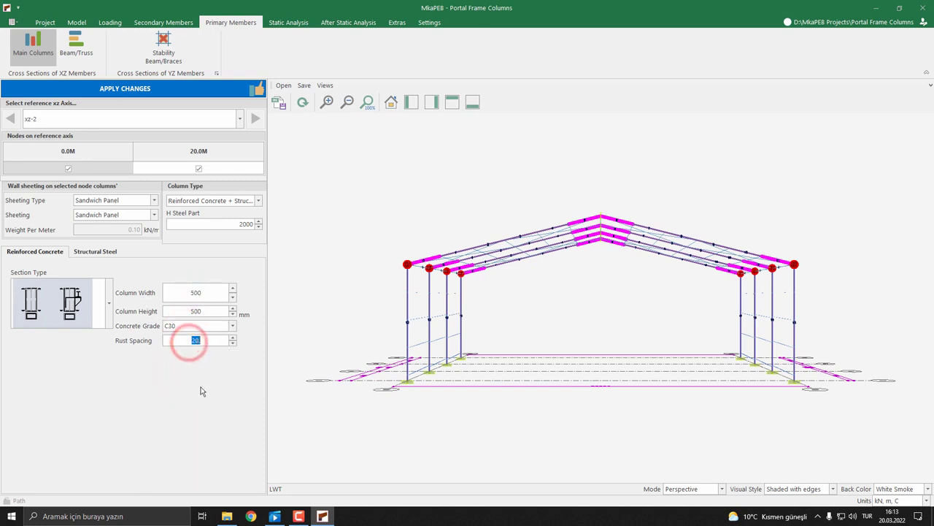
type("3")
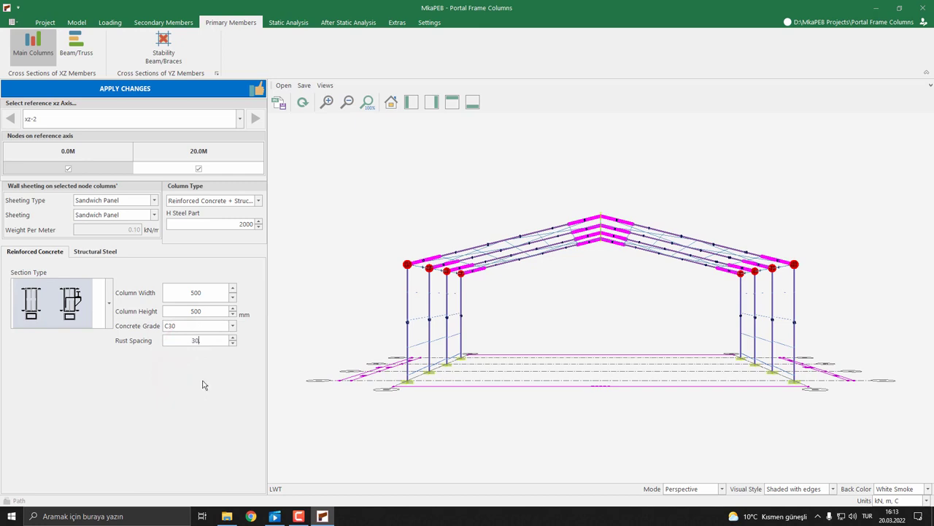
Assign profile HEB200 from the HEB series to the columns' structural steel part and apply the changes
left_click(90, 254)
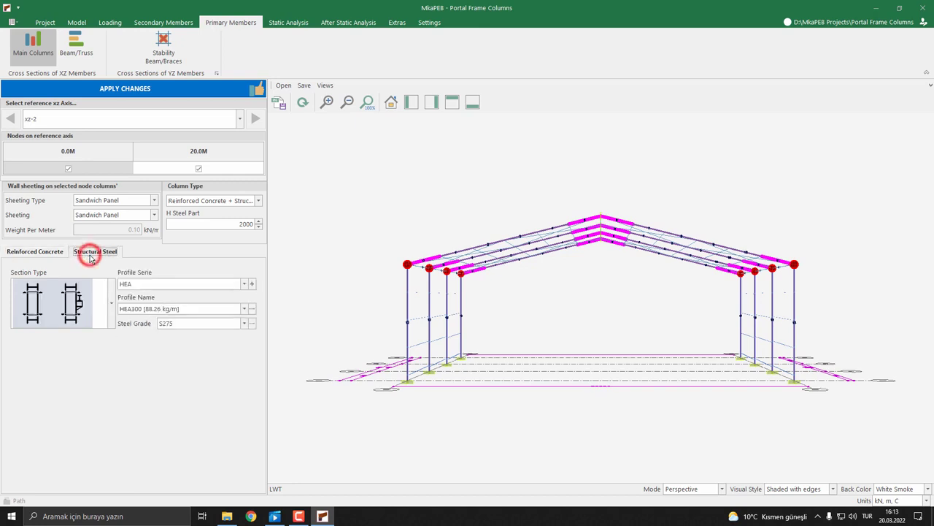
left_click(150, 284)
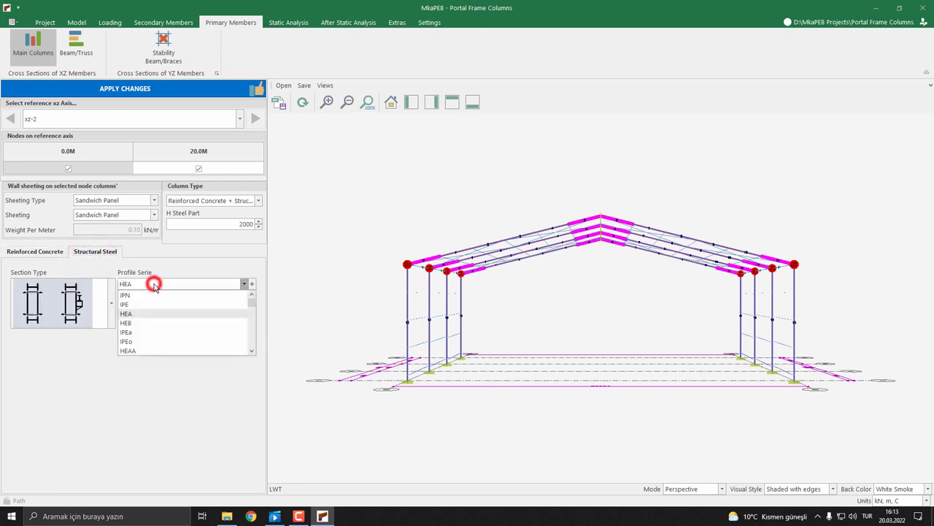
left_click(132, 326)
left_click(166, 310)
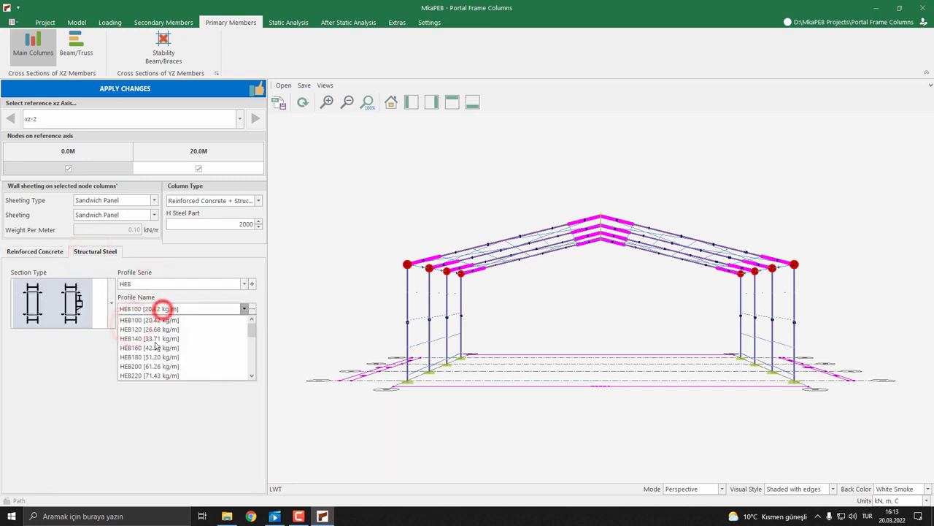
scroll(150, 338, "down", 1)
left_click(144, 338)
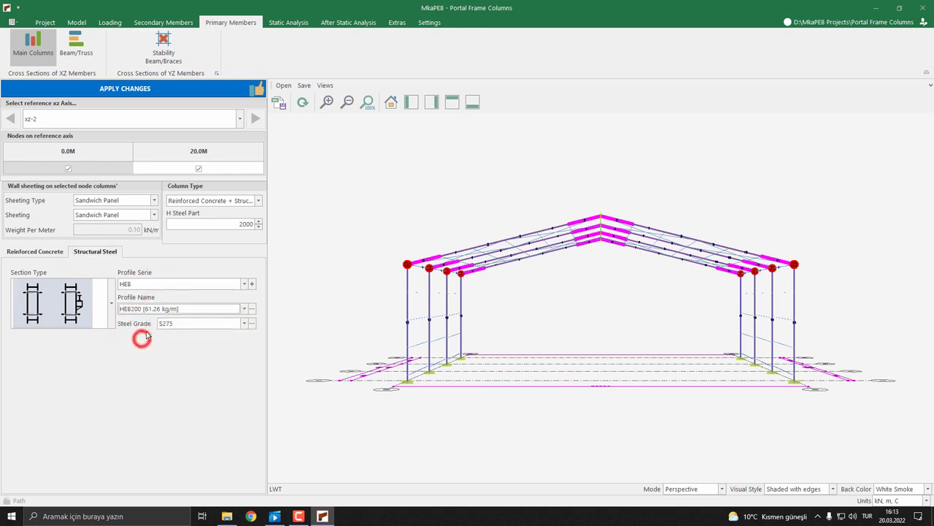
left_click(135, 93)
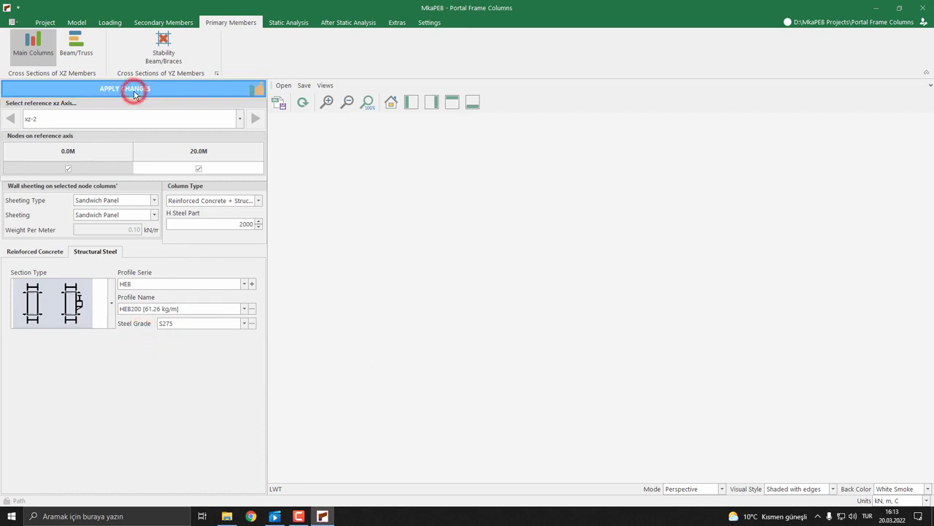
Examine the combined concrete and steel columns in the xz-2 cross-section drawing under Cost Estimation, and close that window
middle_click_drag(386, 295, 485, 314)
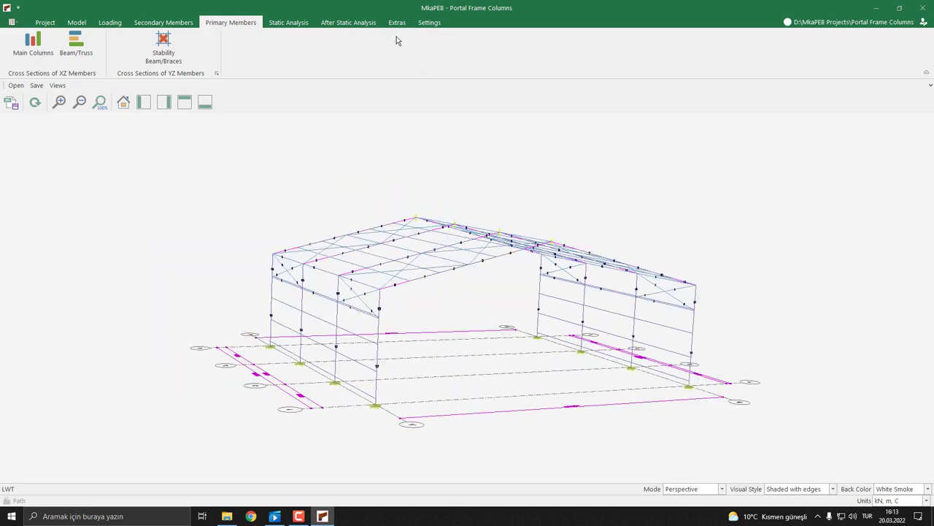
left_click(364, 24)
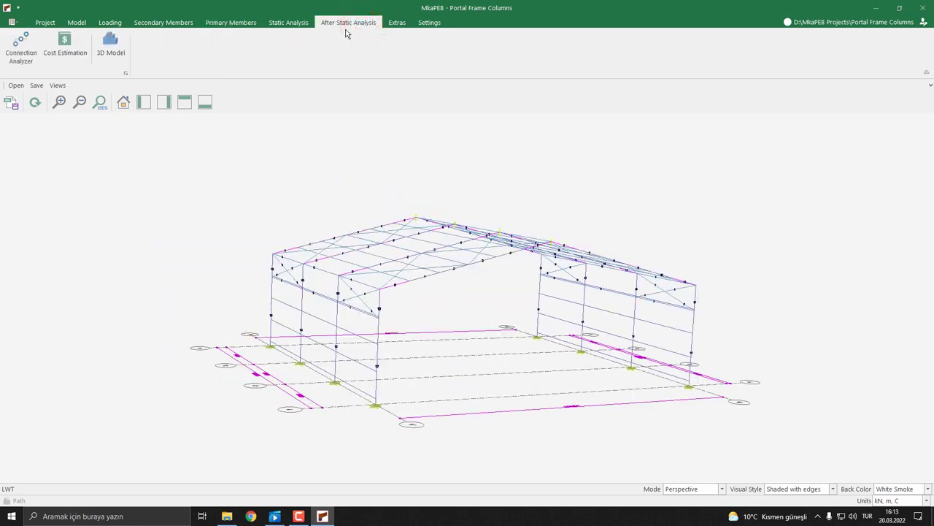
left_click(398, 24)
left_click(353, 23)
left_click(73, 57)
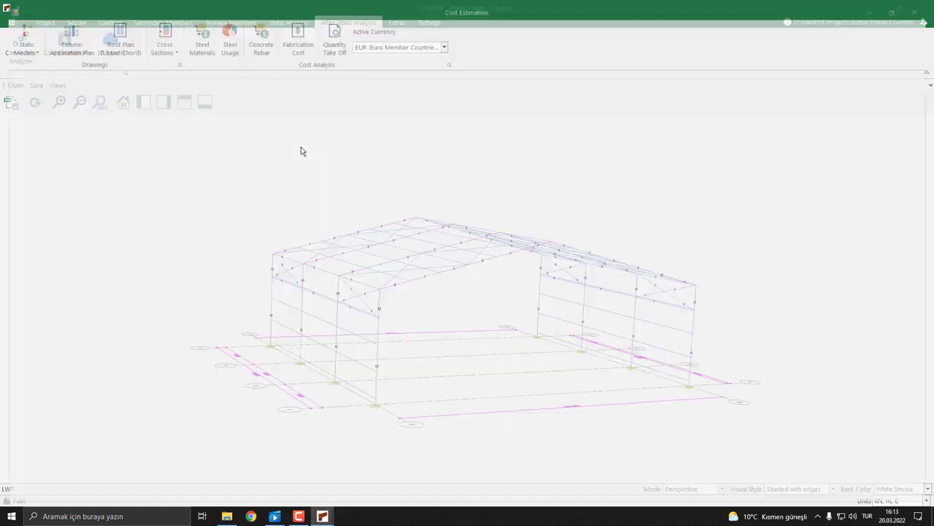
left_click(165, 51)
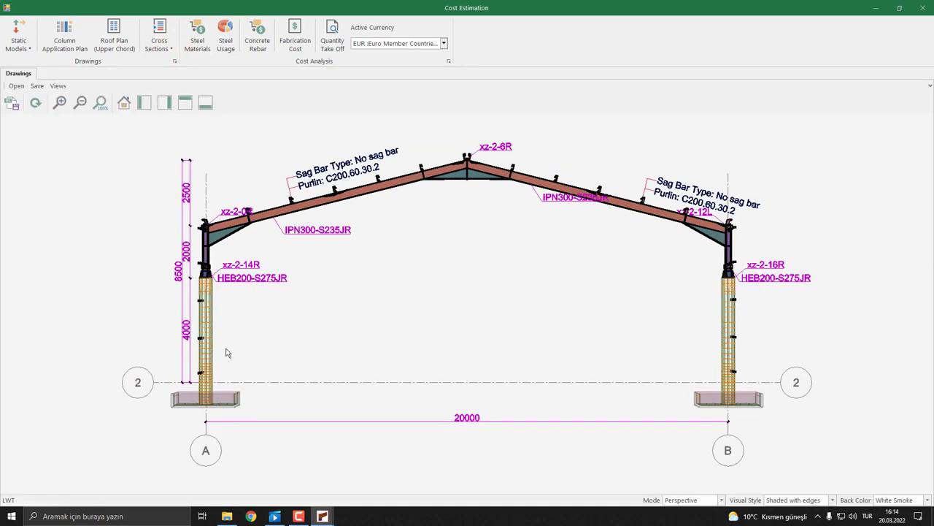
left_click(923, 7)
Reopen the main column settings, select the nodes at 0.0 m and 20.0 m, set H Steel Part to 4500, and apply the changes
left_click(218, 24)
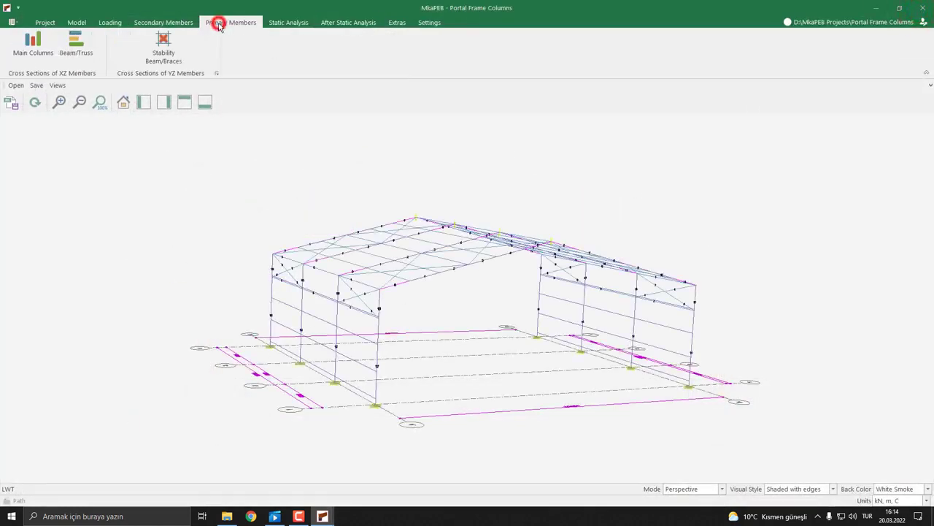
left_click(35, 57)
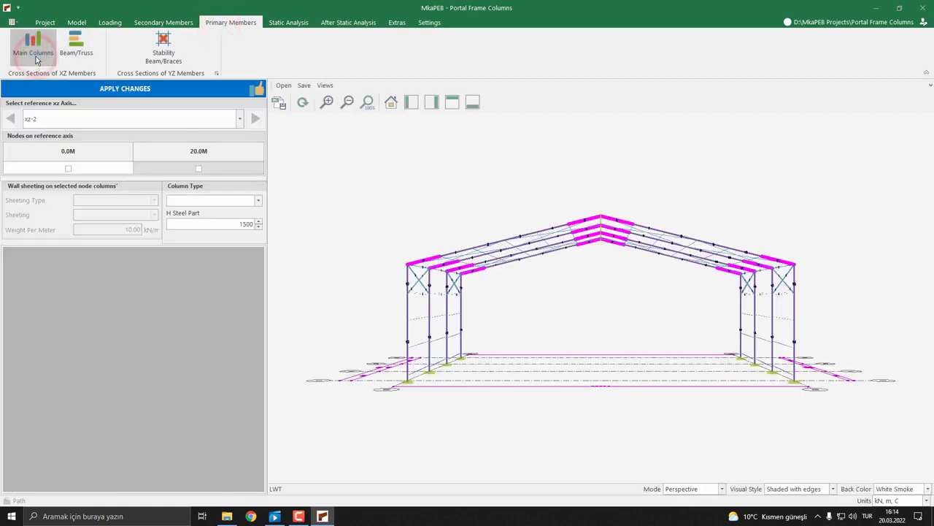
left_click(66, 167)
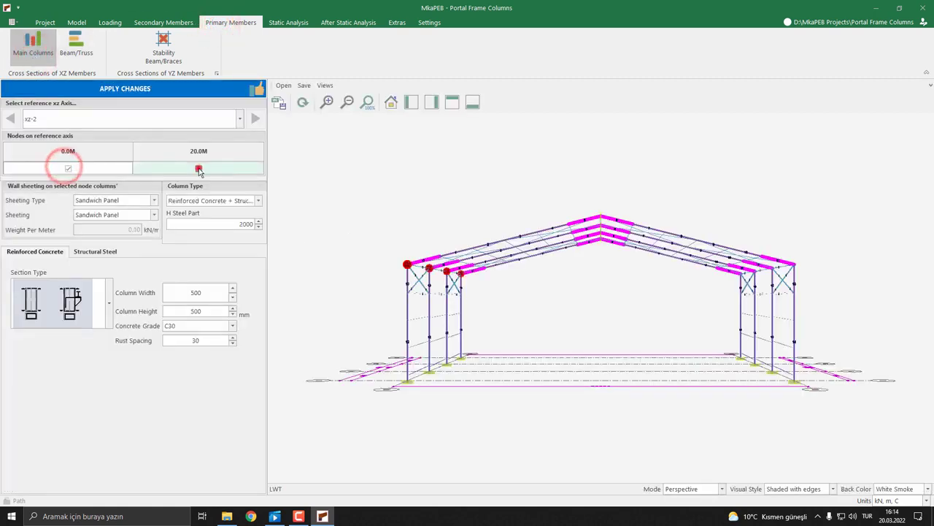
left_click(199, 169)
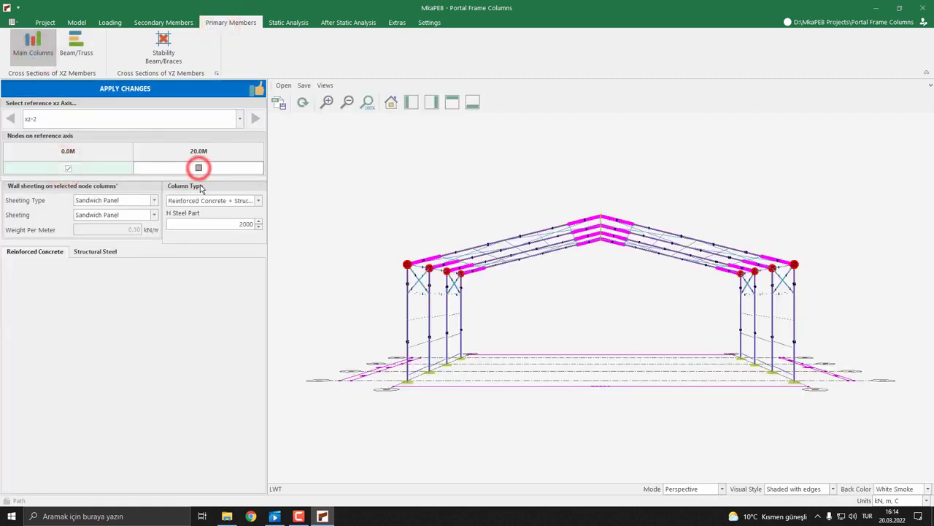
left_click(209, 223)
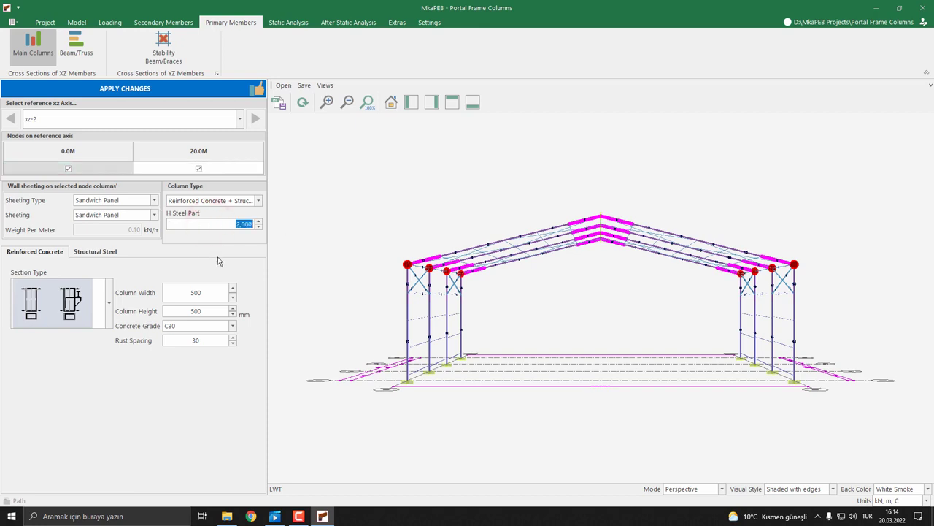
type("4,500.")
key("BackSpace")
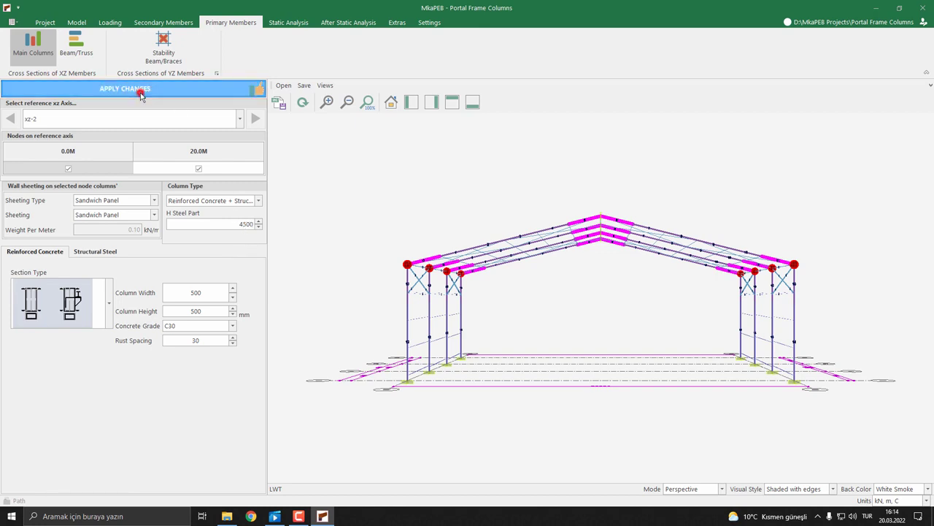
left_click(141, 93)
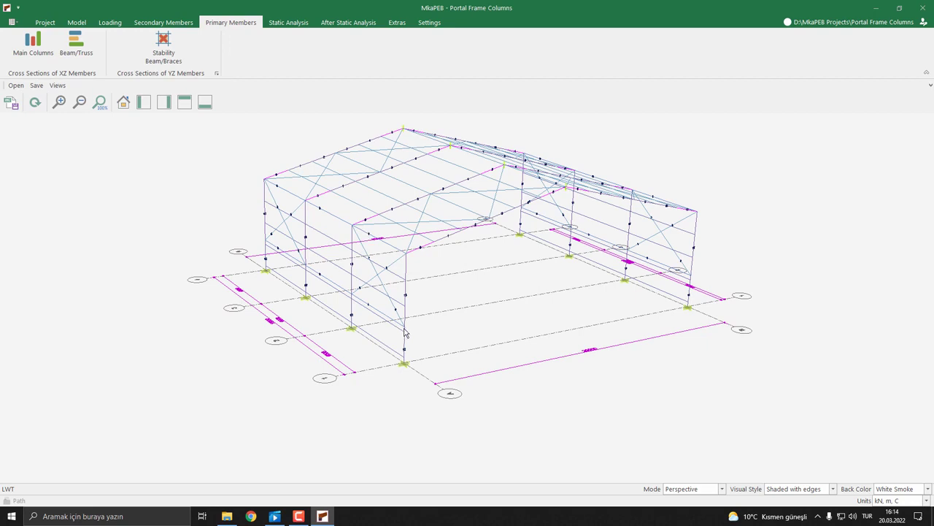
Open the xz-2 frame cross-section drawing under Cost Estimation to check the columns' steel part height
left_click(374, 22)
left_click(64, 44)
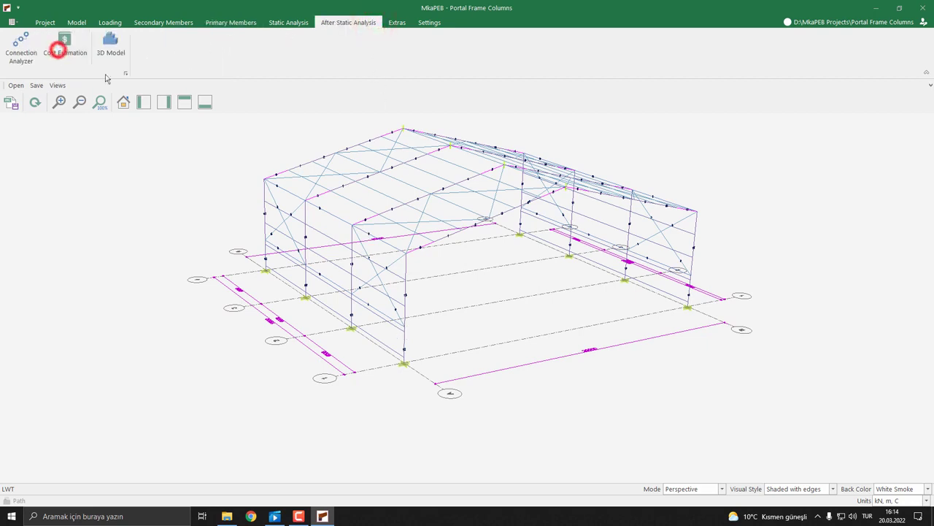
left_click(149, 50)
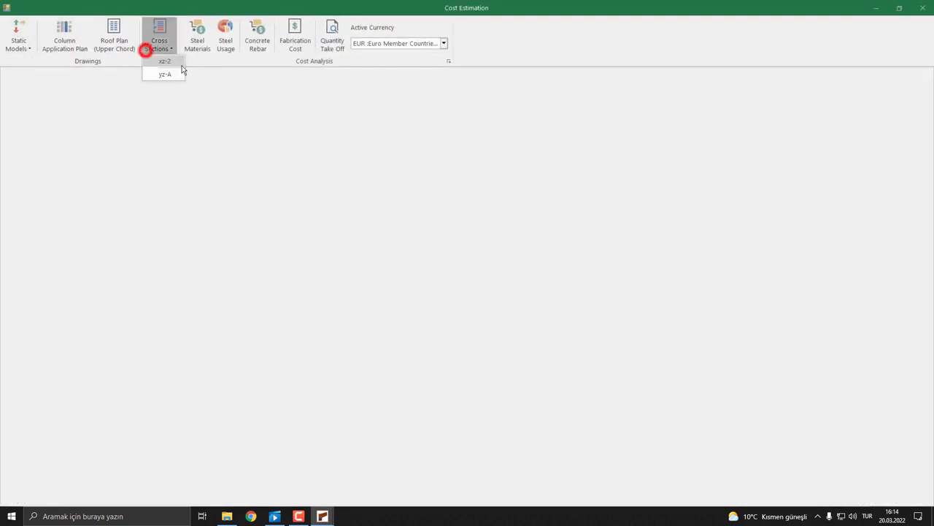
left_click(181, 67)
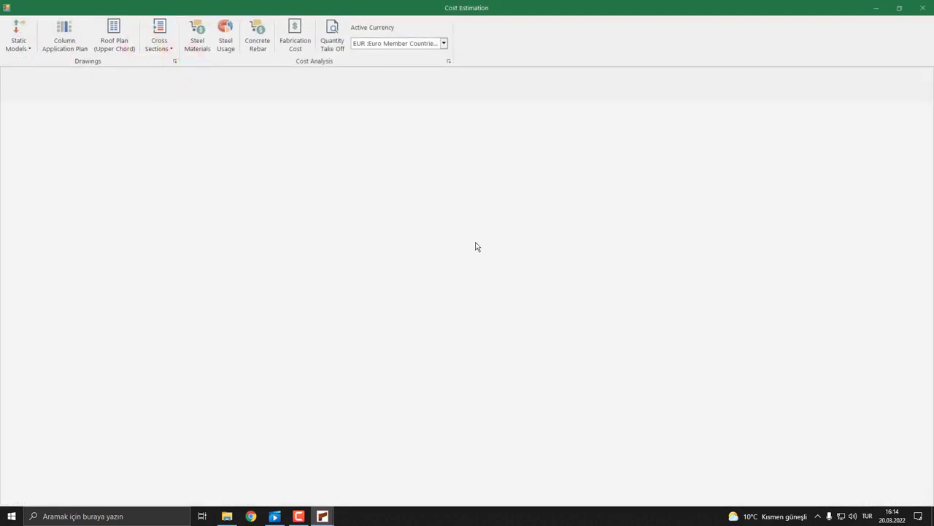